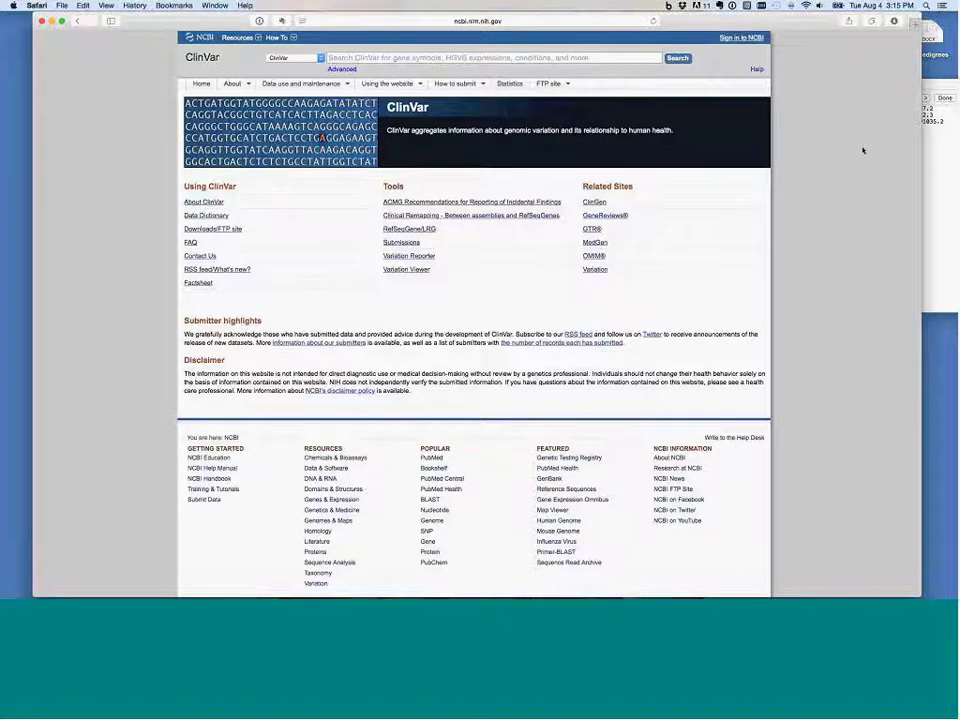
# Step: Copy "MYH7 p.Arg169Gly" from the variant list in TextEdit and search ClinVar for it in Safari
pyautogui.click(936, 142)
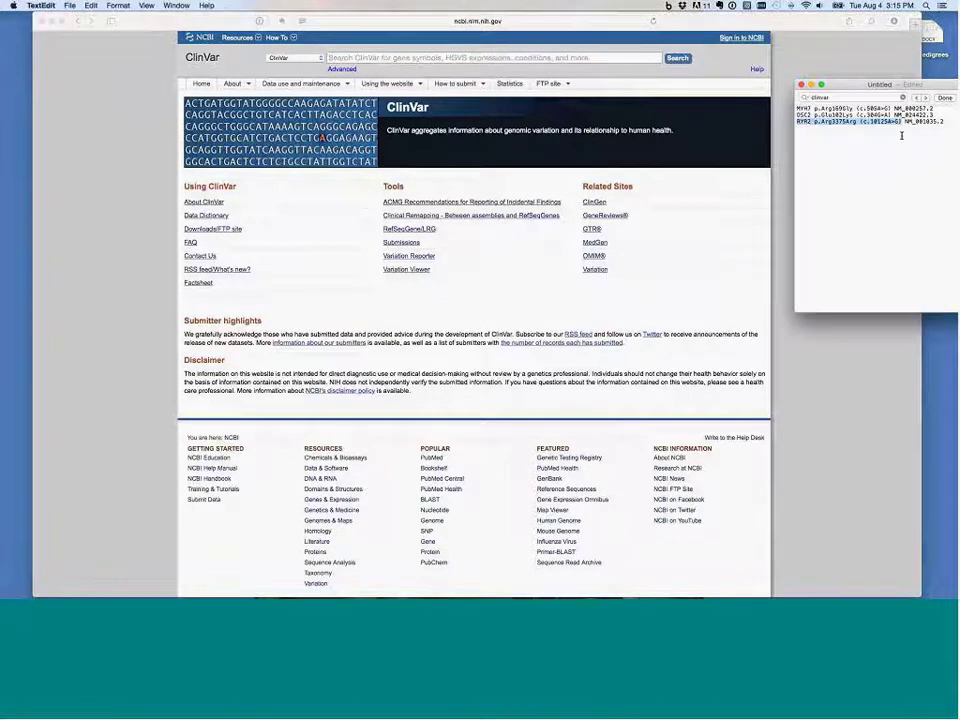
pyautogui.click(812, 113)
pyautogui.moveTo(797, 109); pyautogui.dragTo(856, 109)
pyautogui.press('super+c')
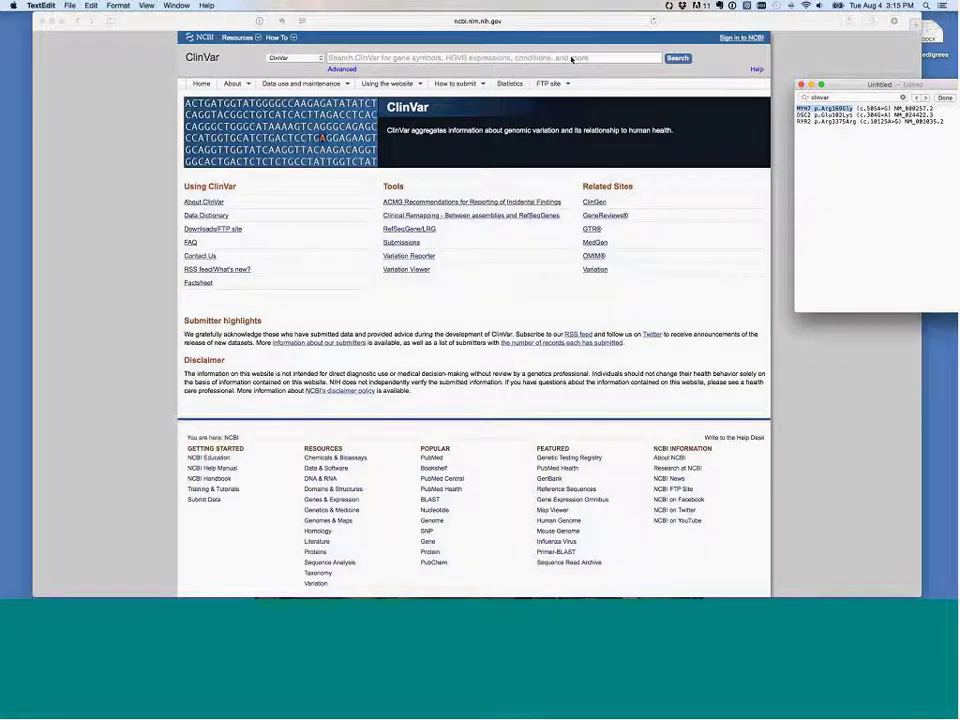
pyautogui.click(568, 58)
pyautogui.press('super+v')
pyautogui.press('BackSpace')
pyautogui.press('Return')
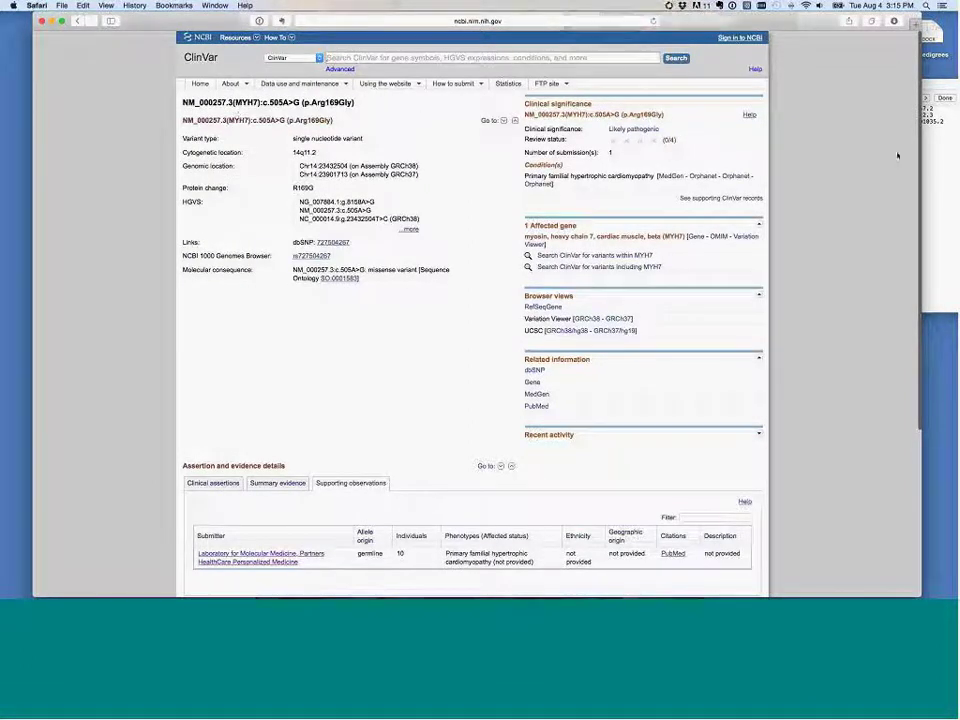
# Step: Compare the MYH7 protein change and transcript accession in the TextEdit note with the title of the ClinVar record
pyautogui.click(932, 160)
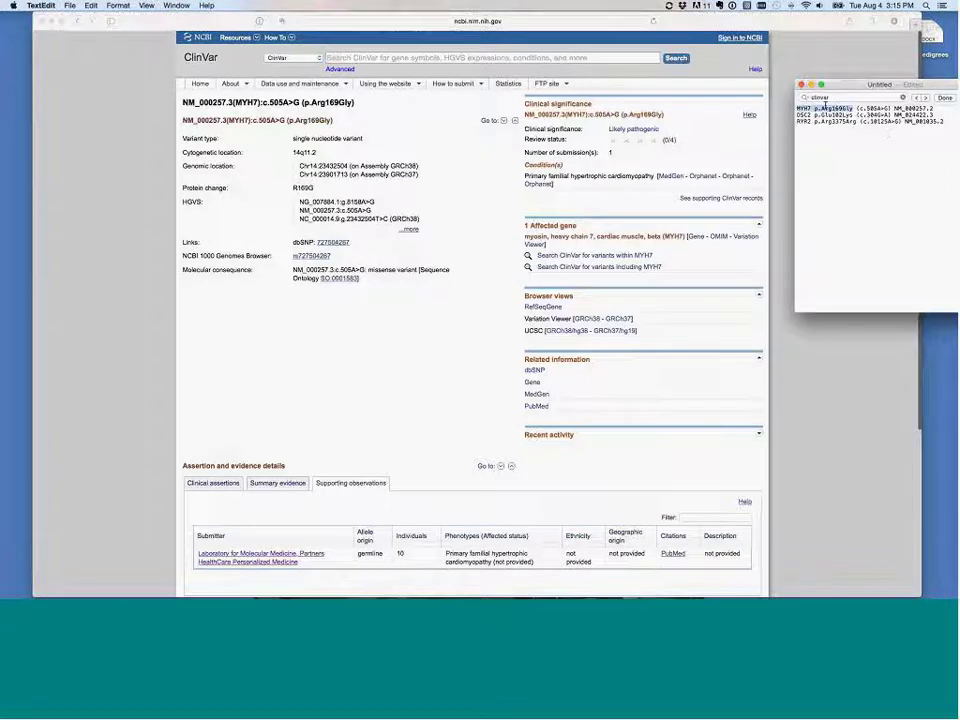
pyautogui.moveTo(812, 108); pyautogui.dragTo(851, 108)
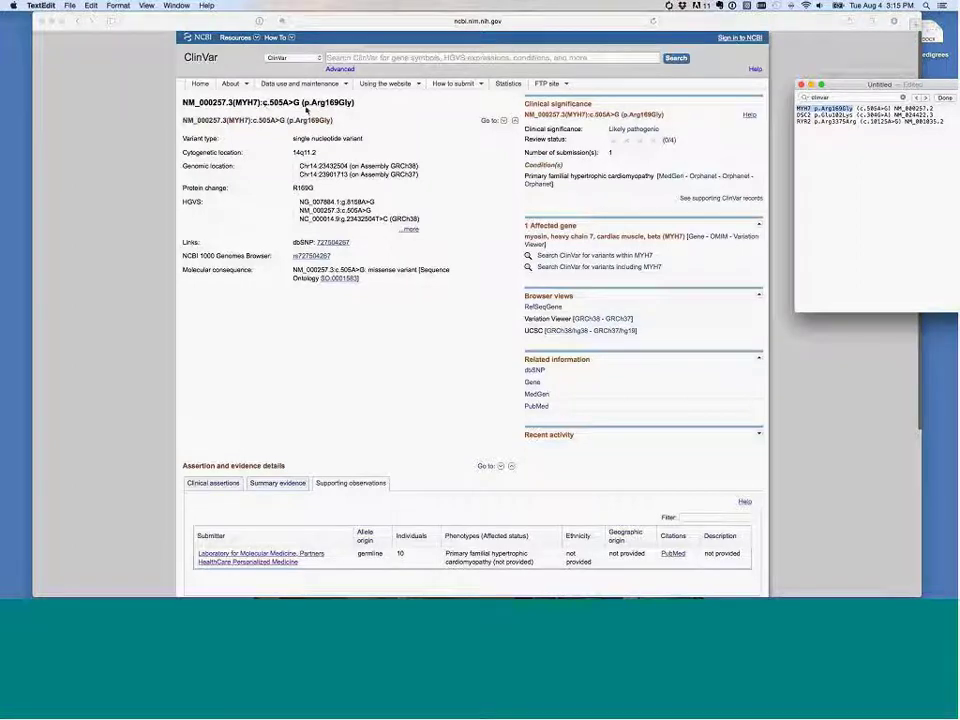
pyautogui.doubleClick(913, 108)
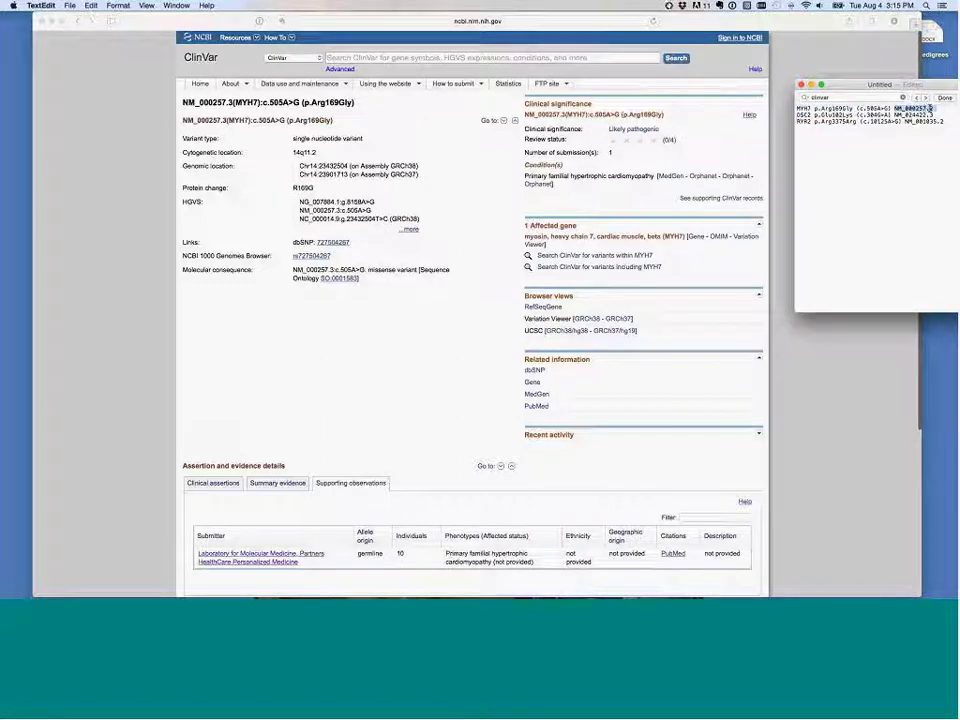
pyautogui.click(228, 108)
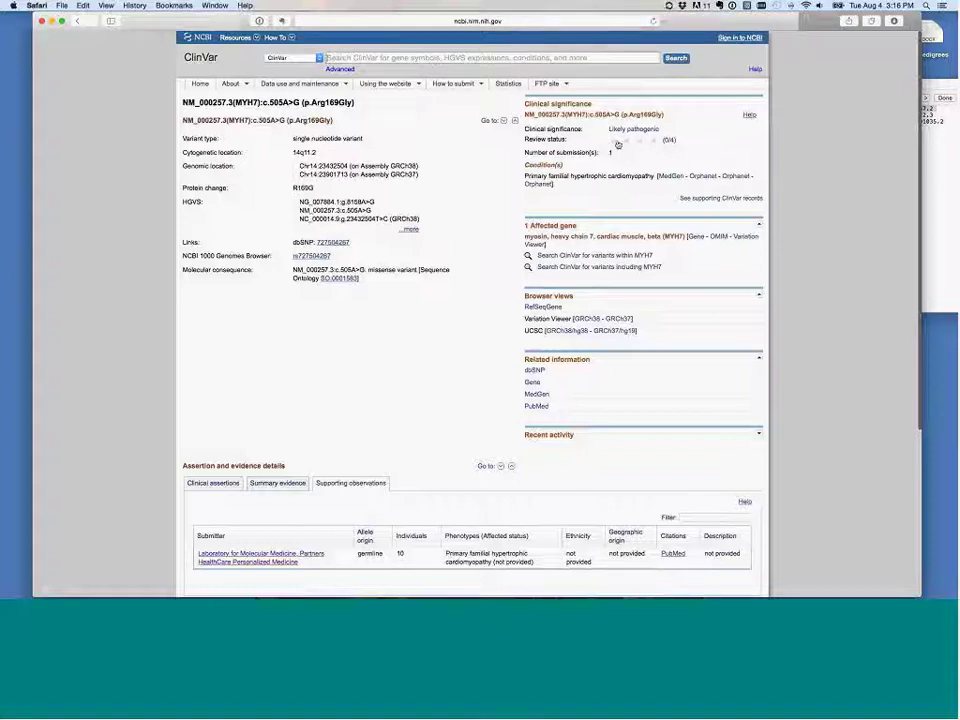
# Step: Examine the MYH7 record's review status, variant details and supporting observations table
pyautogui.moveTo(645, 145)
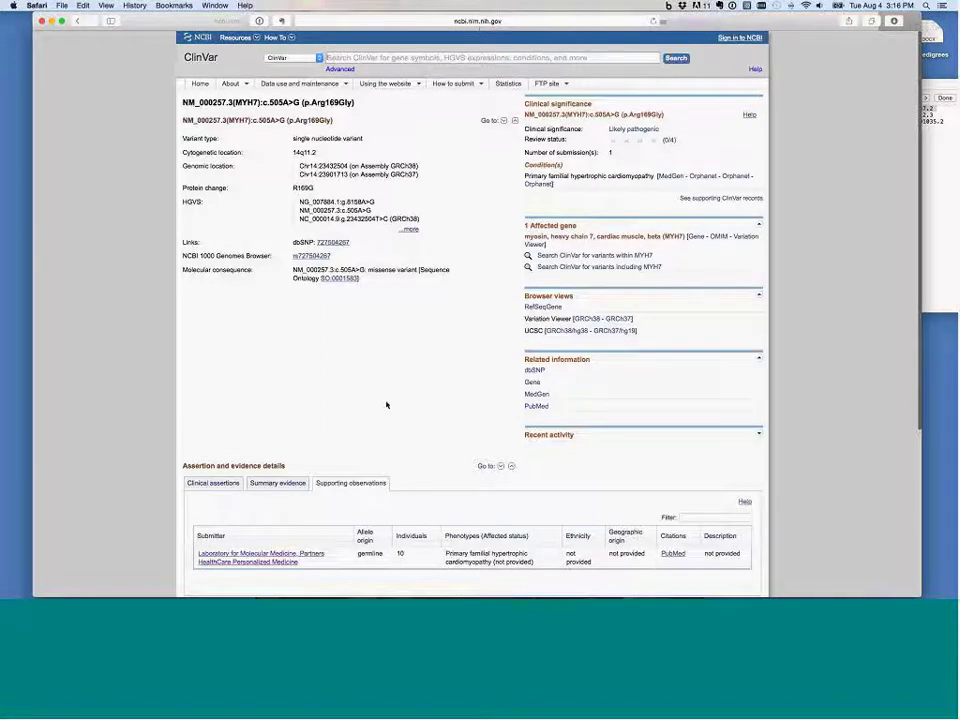
pyautogui.scroll(-1, 386, 405)
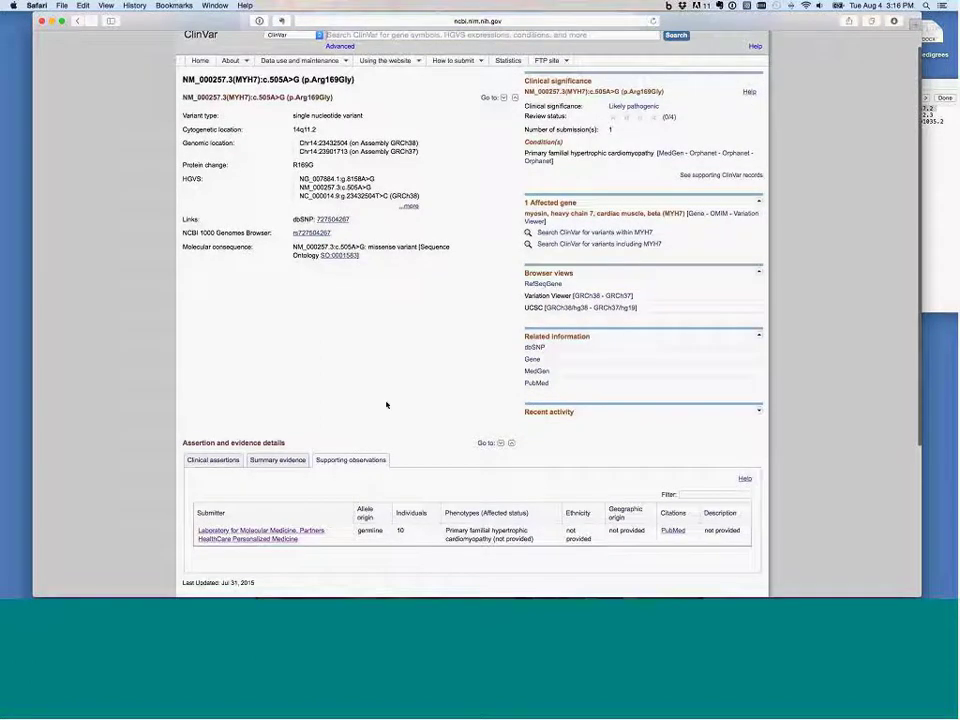
pyautogui.scroll(-1, 386, 405)
pyautogui.scroll(-4, 388, 405)
pyautogui.scroll(-1, 388, 405)
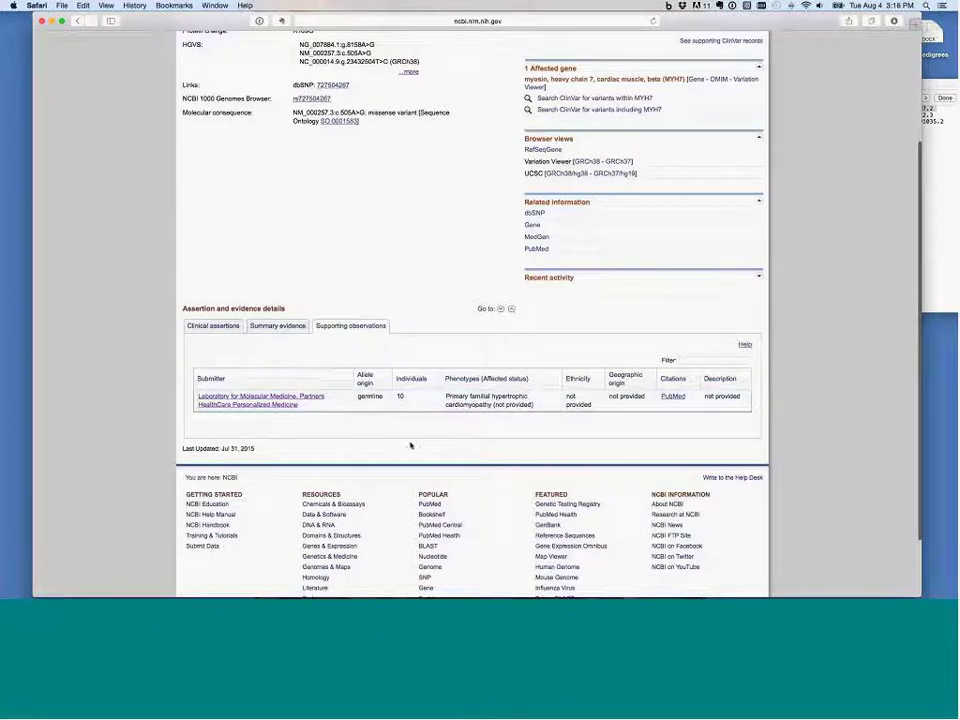
pyautogui.scroll(4, 404, 441)
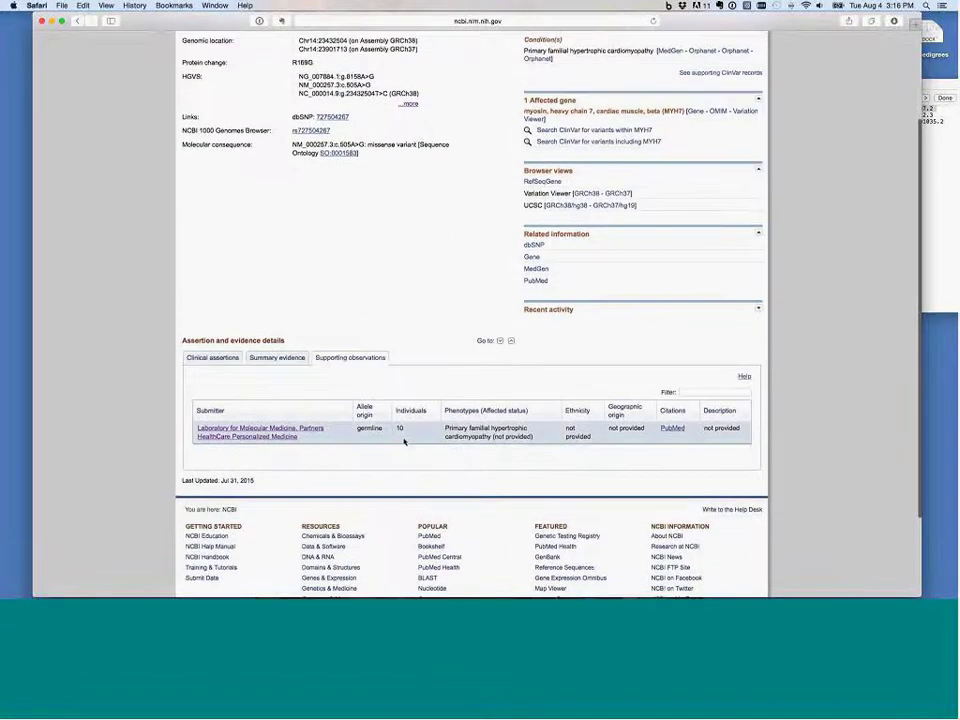
pyautogui.scroll(2, 425, 231)
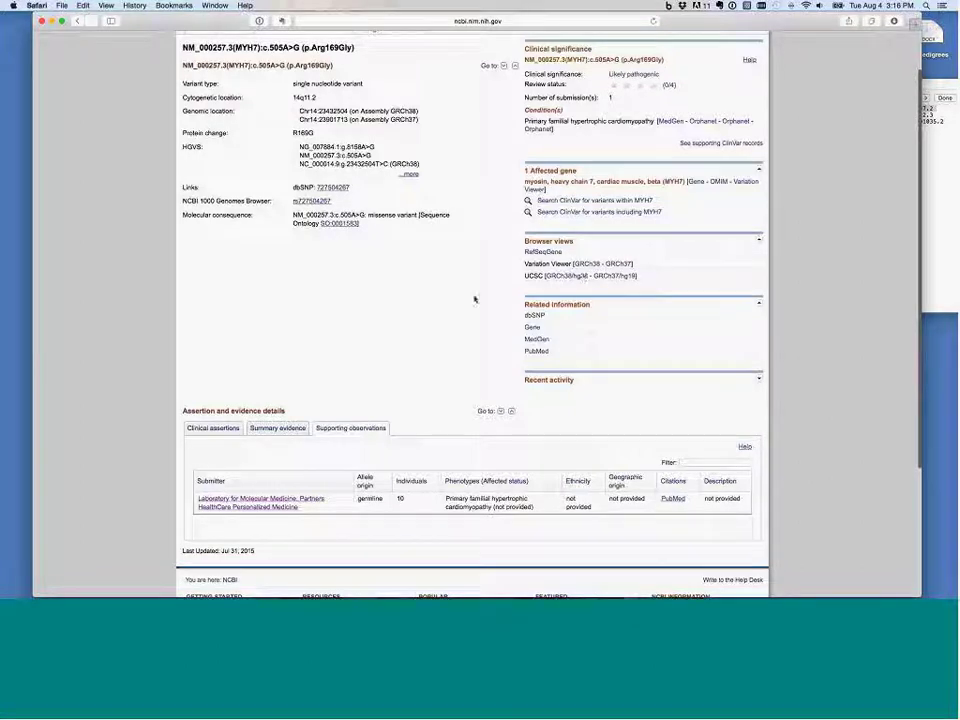
pyautogui.scroll(2, 459, 341)
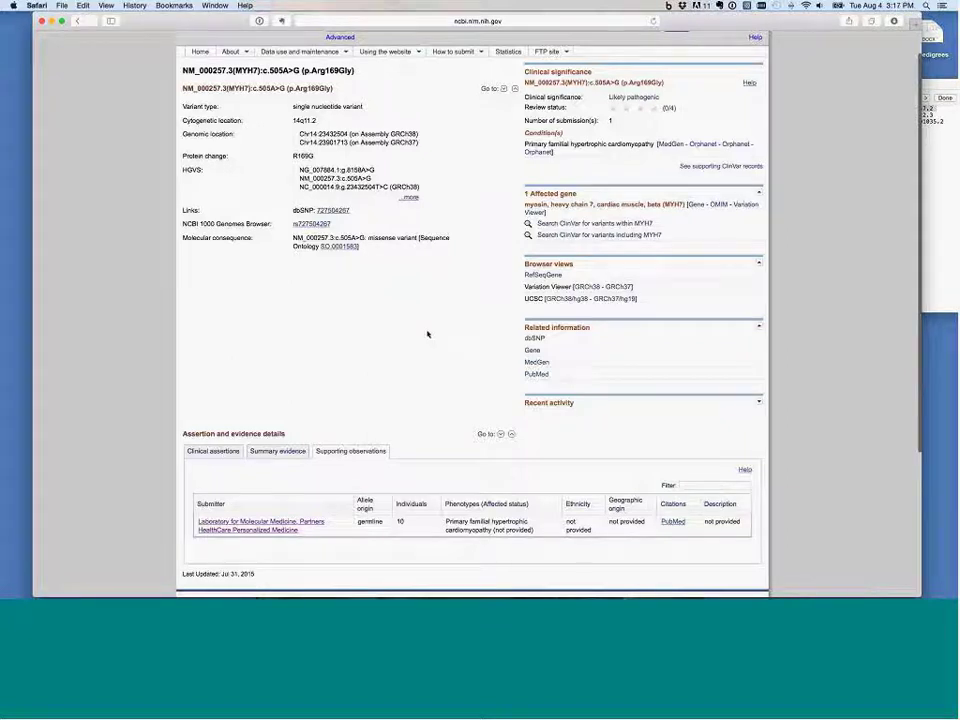
# Step: Show the clinical assertions for the MYH7 variant and review the submitted germline assertion
pyautogui.scroll(-3, 427, 334)
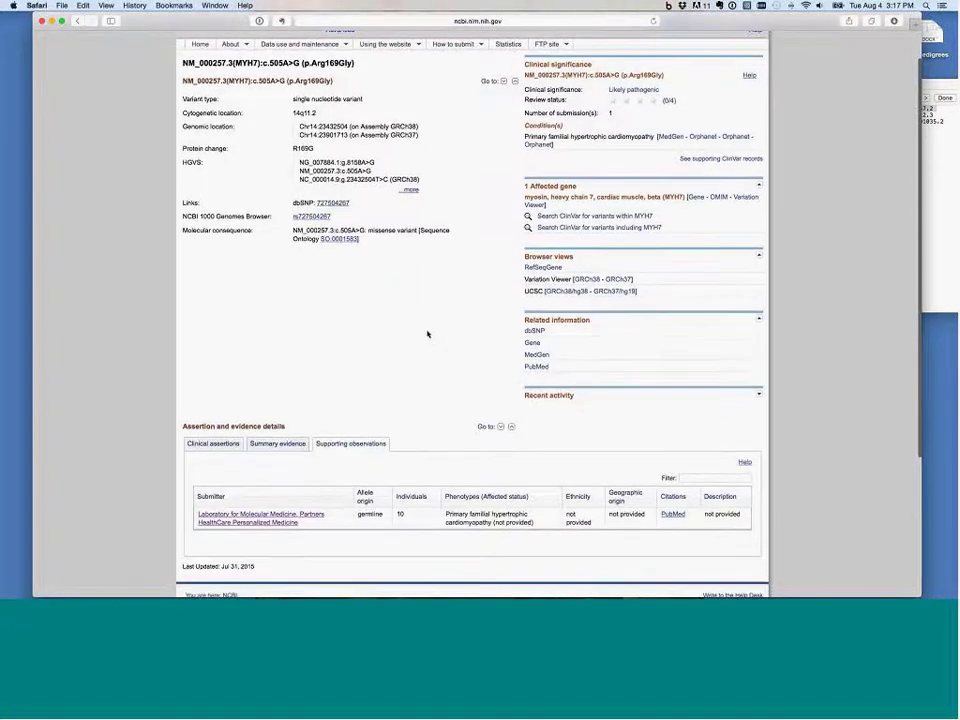
pyautogui.scroll(-2, 427, 334)
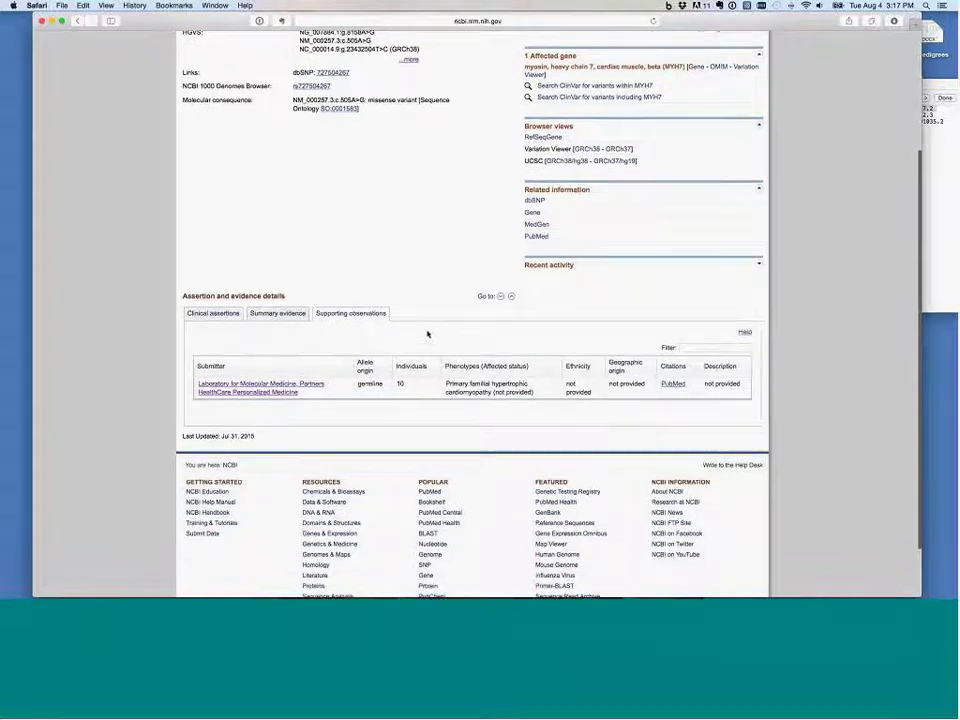
pyautogui.scroll(-1, 427, 334)
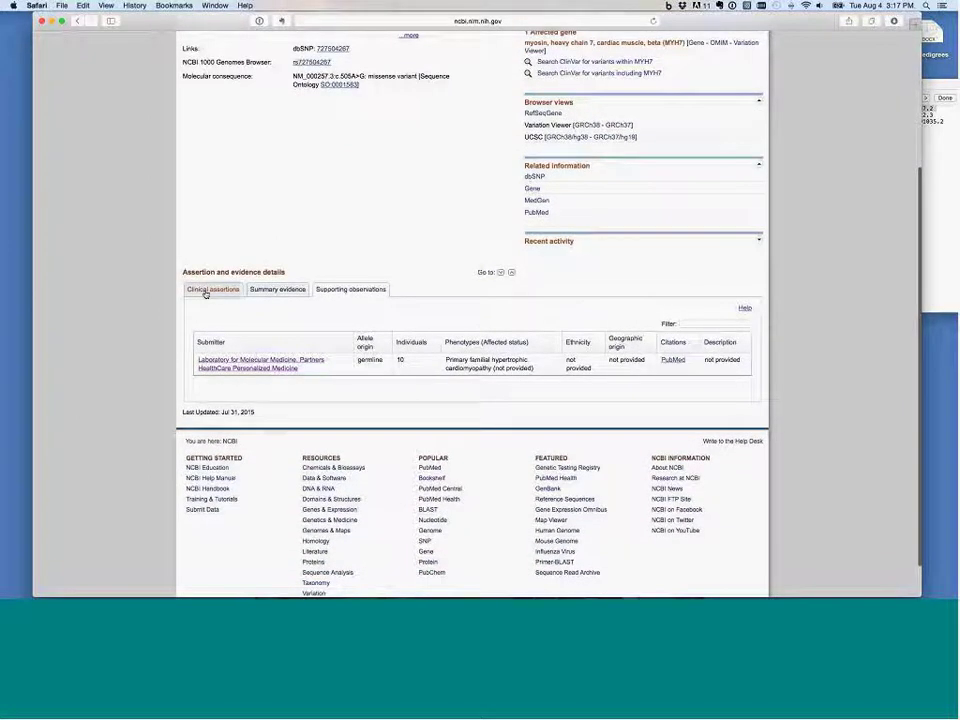
pyautogui.click(206, 292)
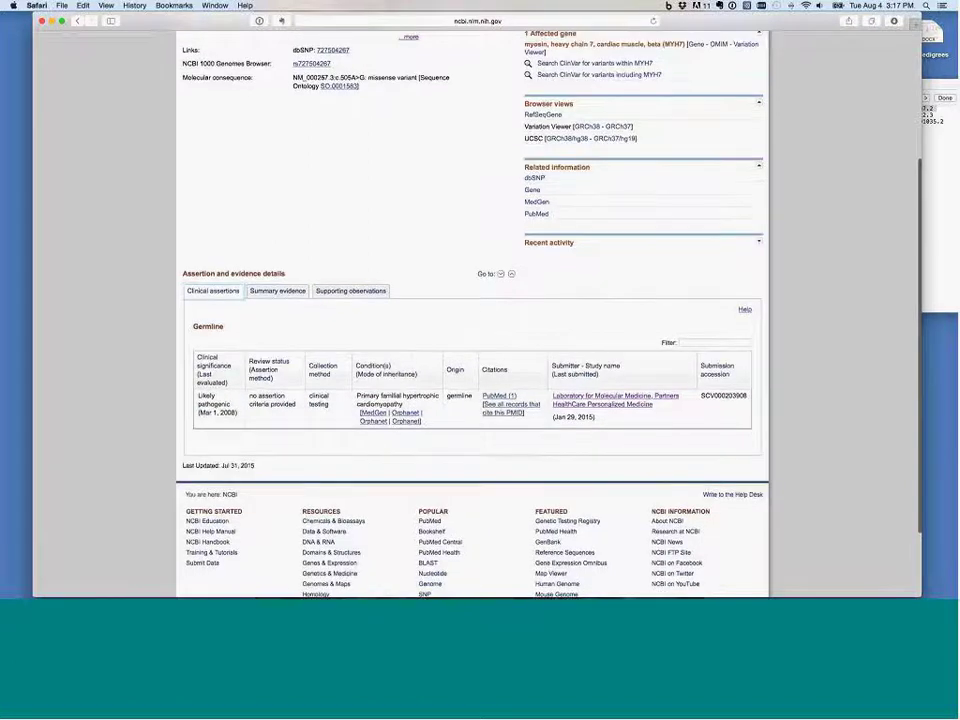
pyautogui.scroll(1, 450, 360)
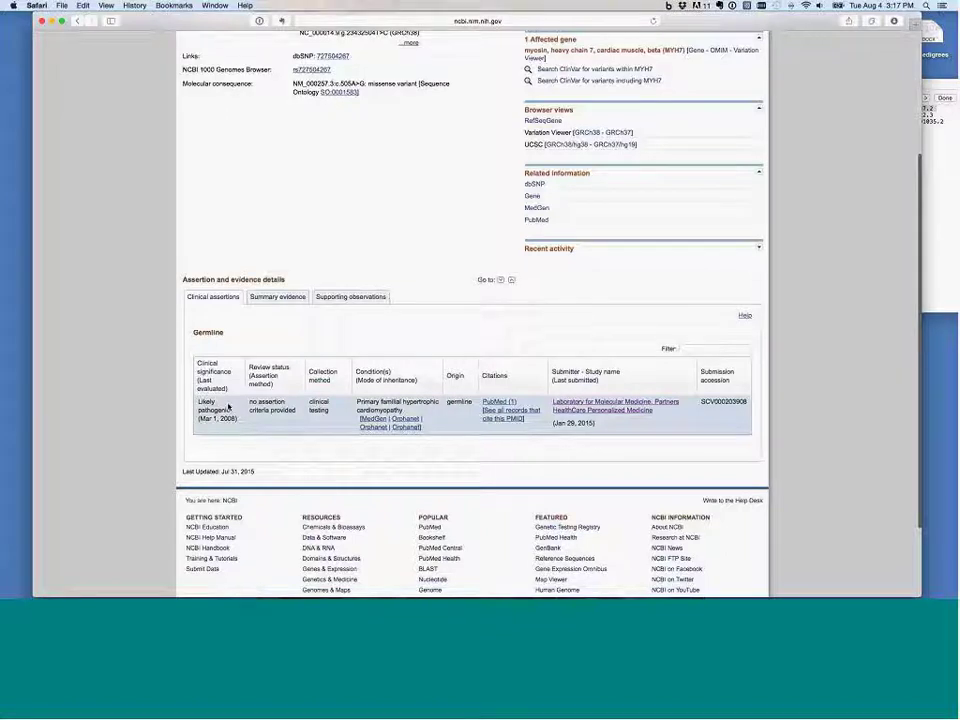
pyautogui.scroll(1, 286, 328)
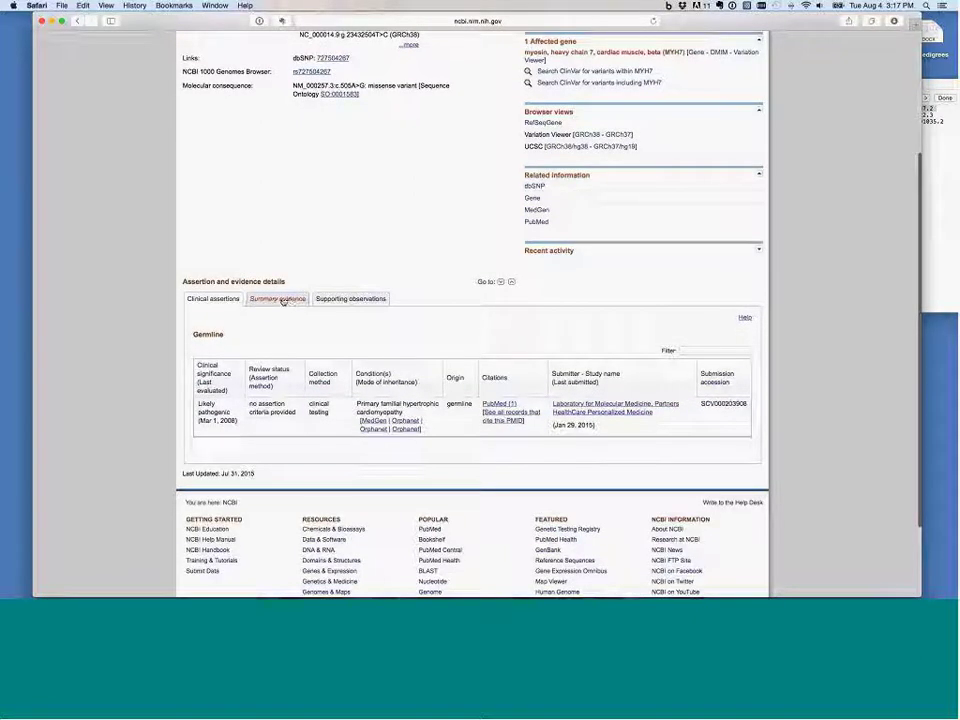
# Step: Show the summary evidence for the MYH7 variant and review the reported families and individuals
pyautogui.click(283, 300)
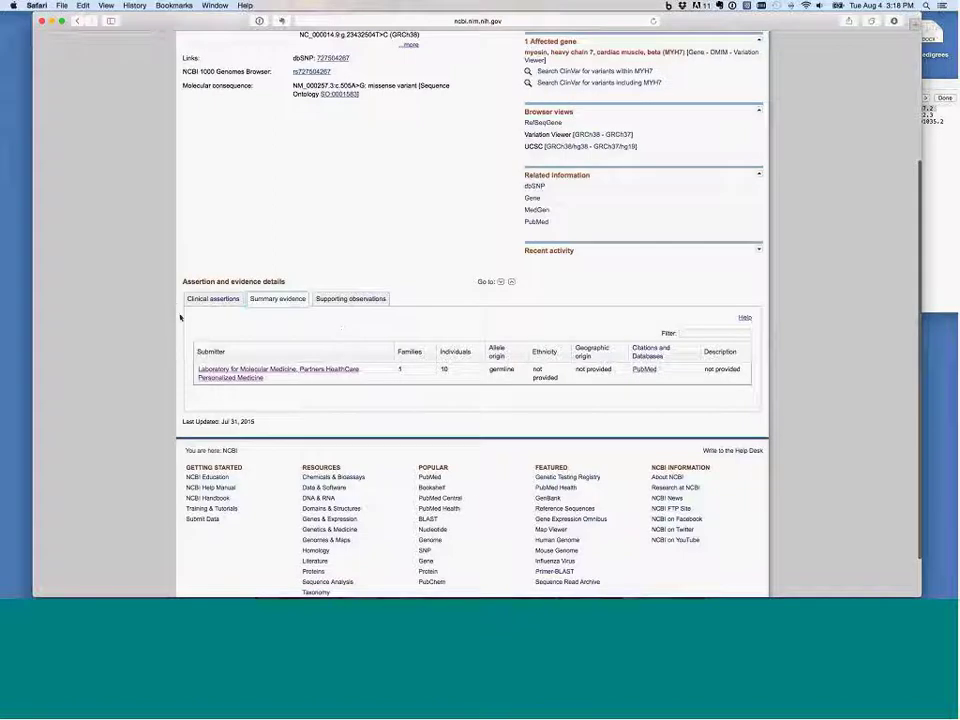
pyautogui.scroll(2, 180, 318)
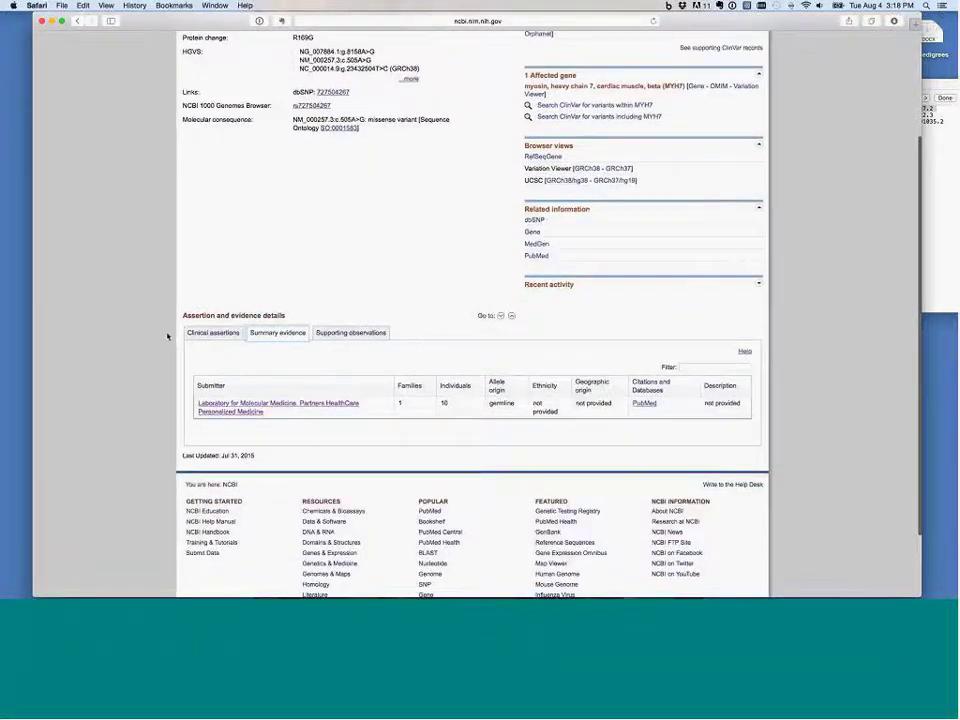
pyautogui.scroll(2, 172, 345)
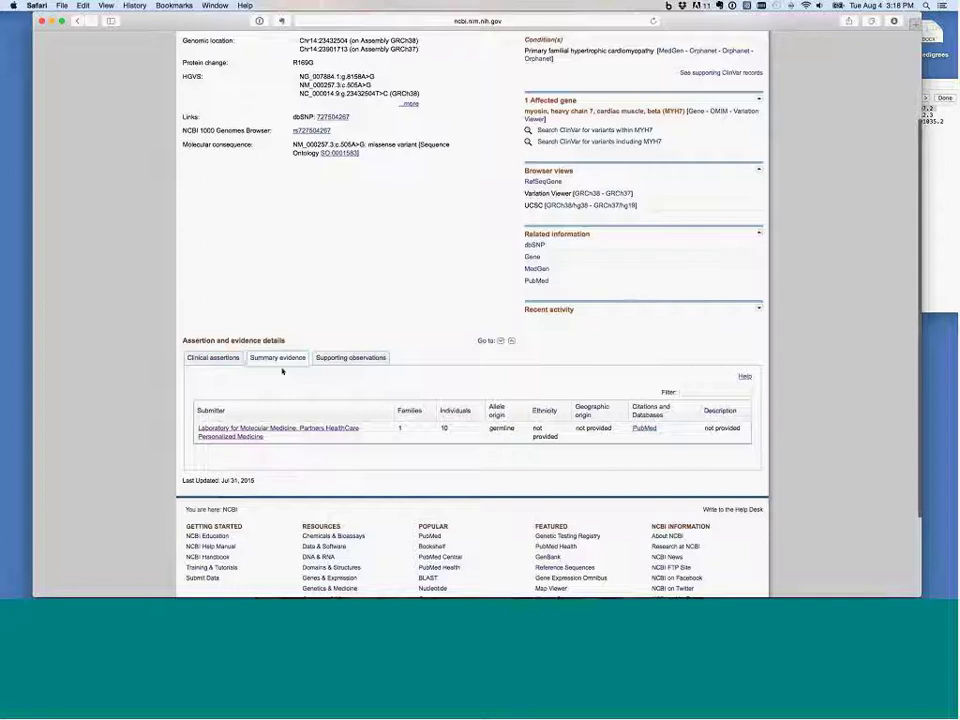
pyautogui.scroll(-1, 262, 372)
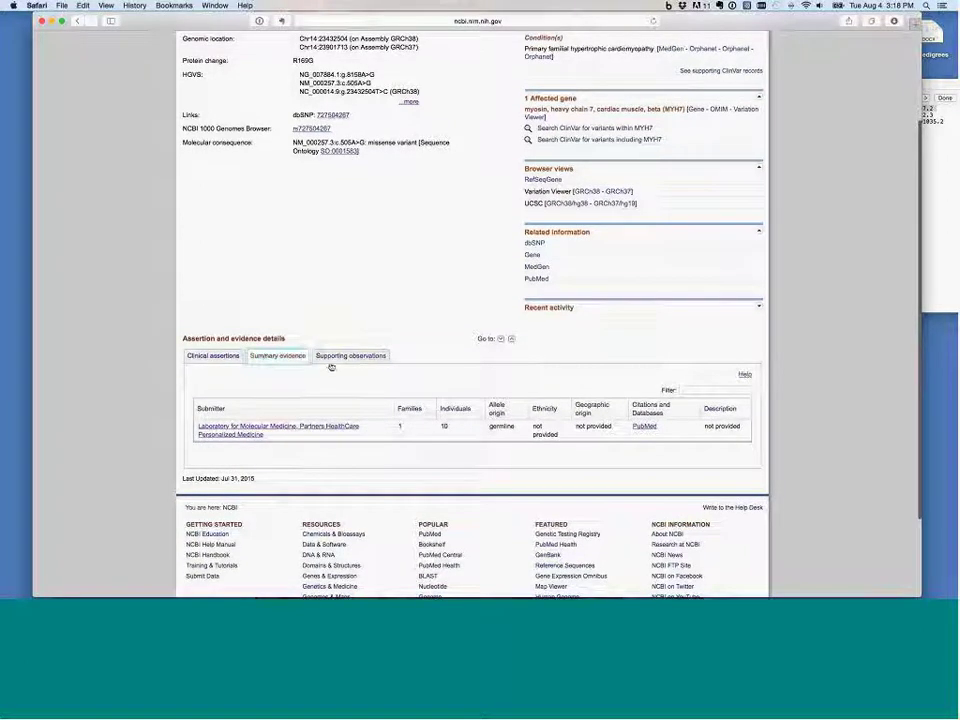
pyautogui.scroll(-1, 338, 376)
pyautogui.scroll(-2, 338, 376)
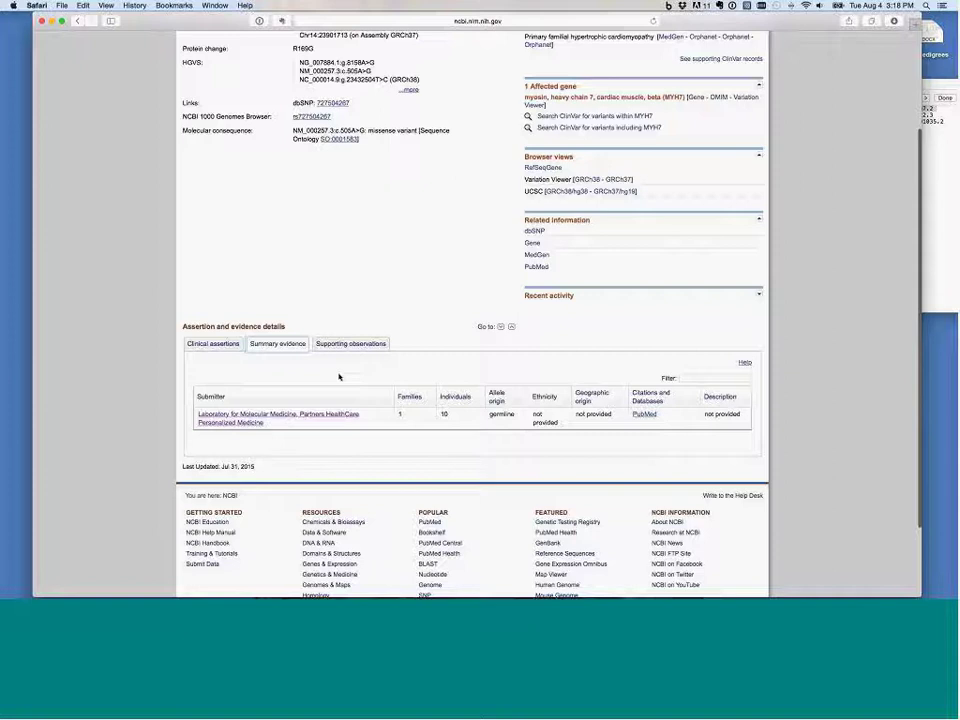
pyautogui.scroll(-3, 338, 376)
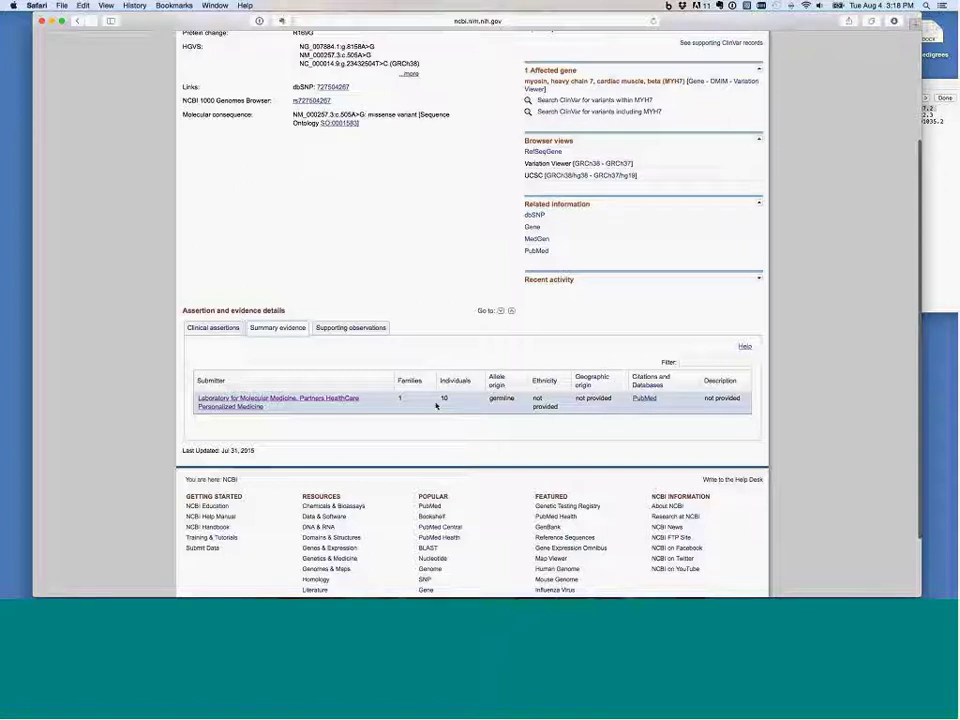
# Step: Display the supporting observations for the MYH7 variant again and return to the record's overview
pyautogui.click(338, 330)
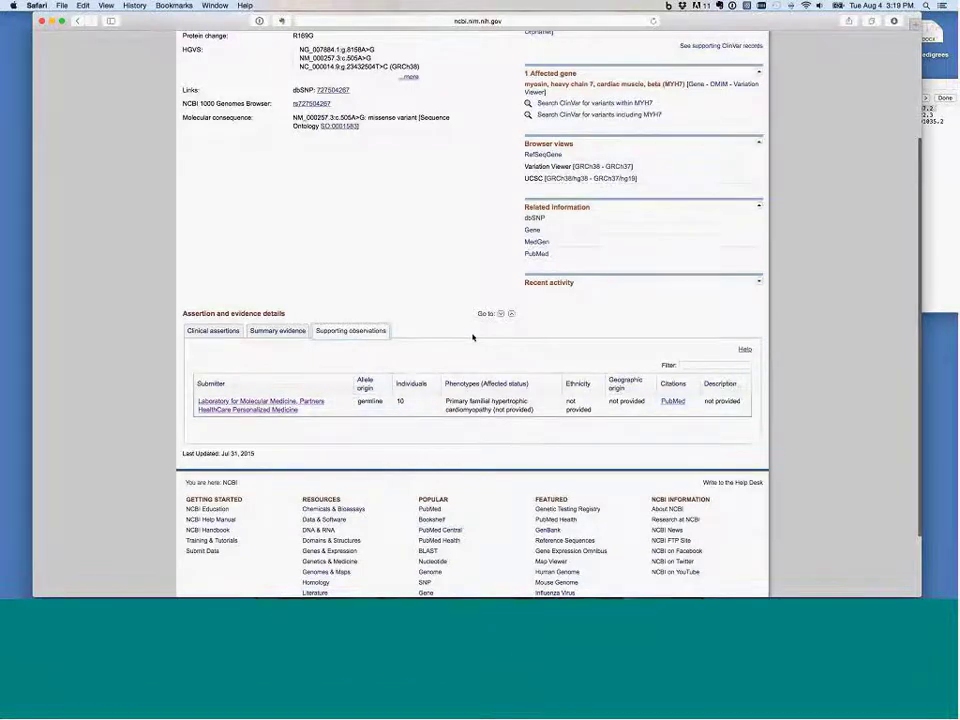
pyautogui.scroll(2, 473, 337)
pyautogui.scroll(5, 473, 337)
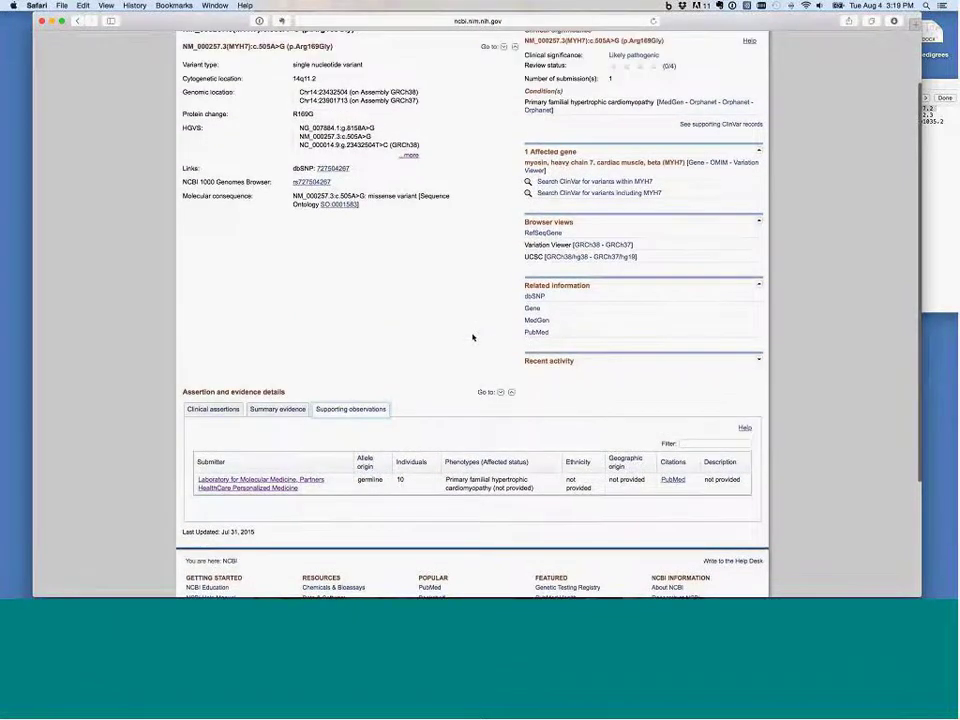
# Step: Copy the gene symbol DSC2 from the TextEdit variant list into the ClinVar search query
pyautogui.click(928, 188)
pyautogui.click(803, 115)
pyautogui.doubleClick(803, 115)
pyautogui.press('super+c')
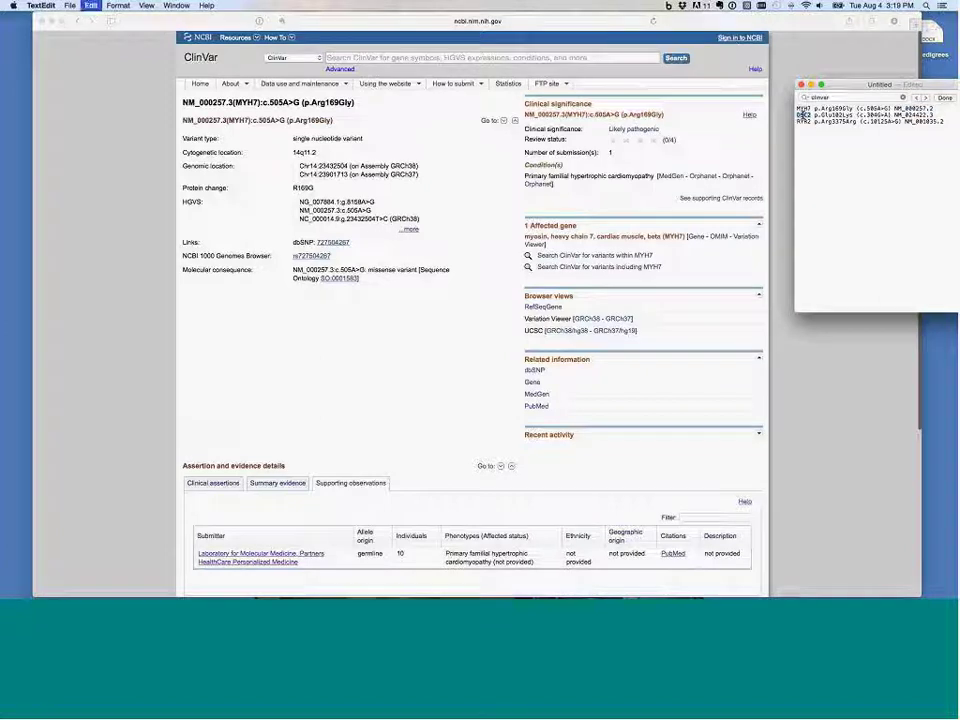
pyautogui.click(485, 60)
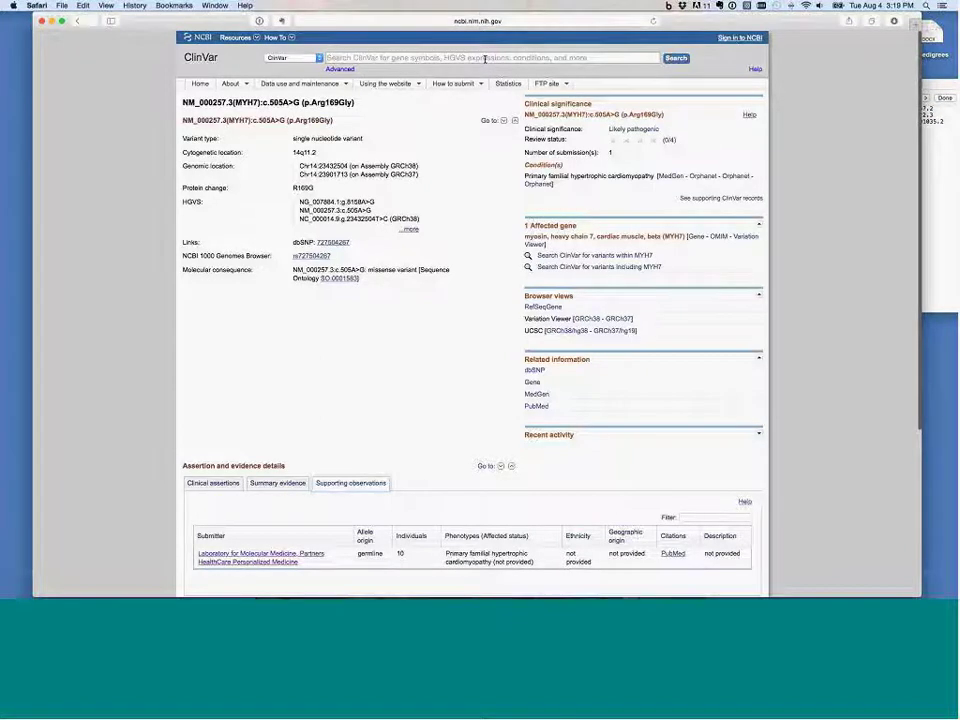
pyautogui.press('super+v')
# Step: Add c.304G>A from the TextEdit note to the query and search ClinVar for "DSC2 c.304G>A"
pyautogui.click(943, 180)
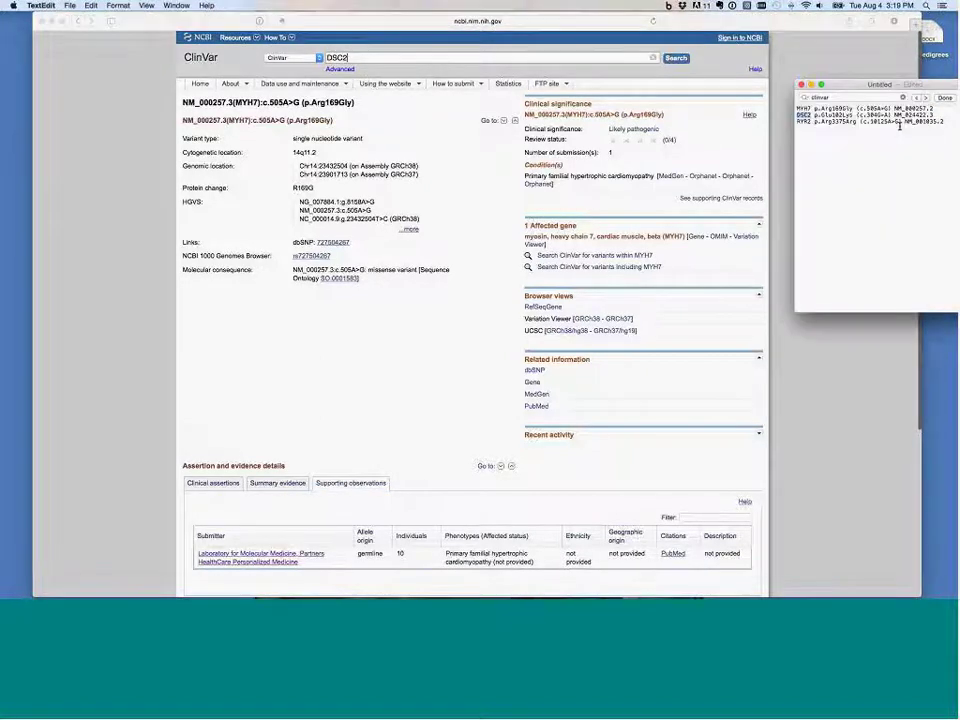
pyautogui.moveTo(857, 115); pyautogui.dragTo(886, 116)
pyautogui.press('super+c')
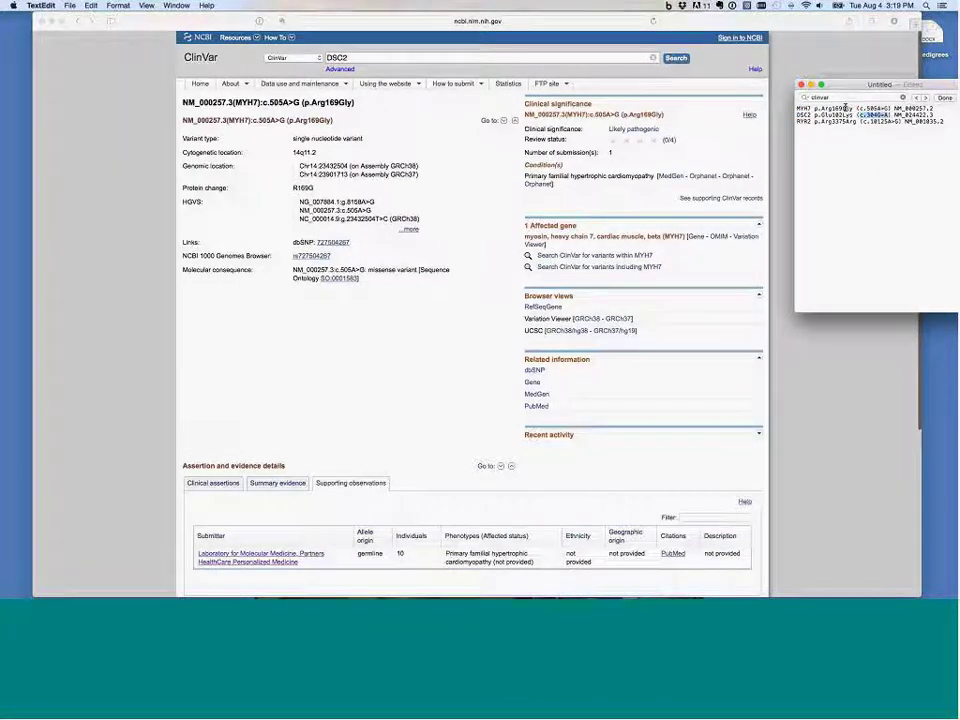
pyautogui.click(566, 59)
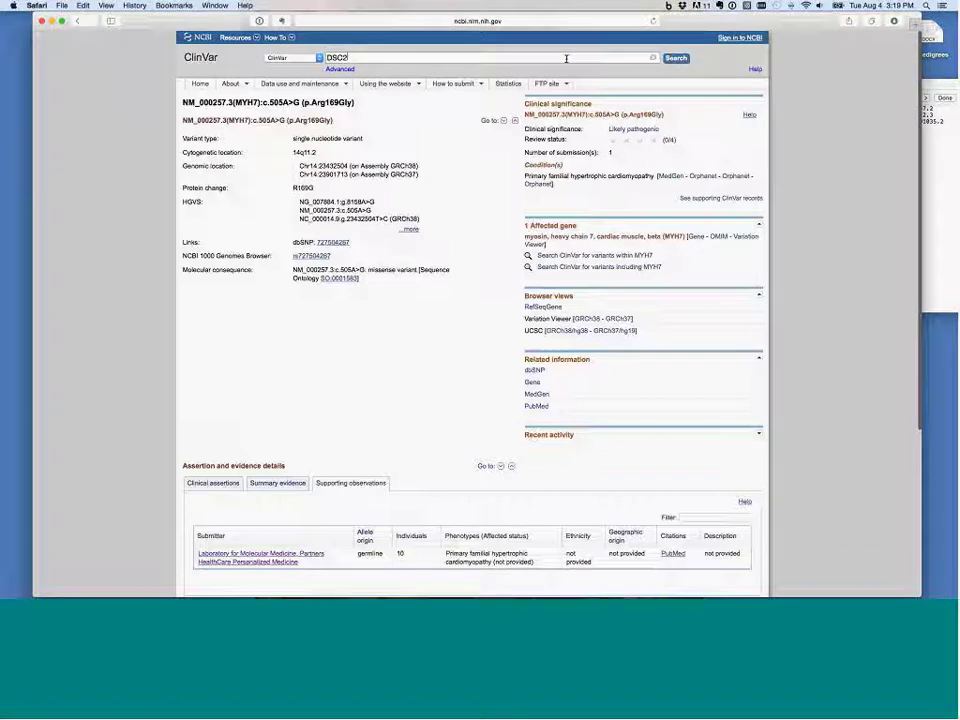
pyautogui.press('super+v')
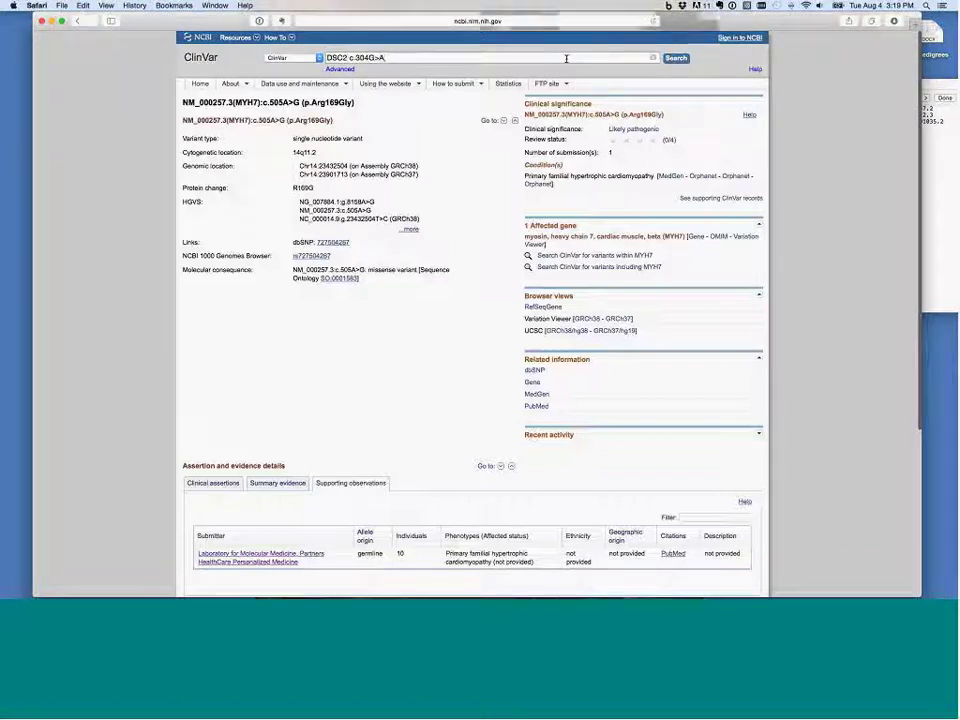
pyautogui.press('Return')
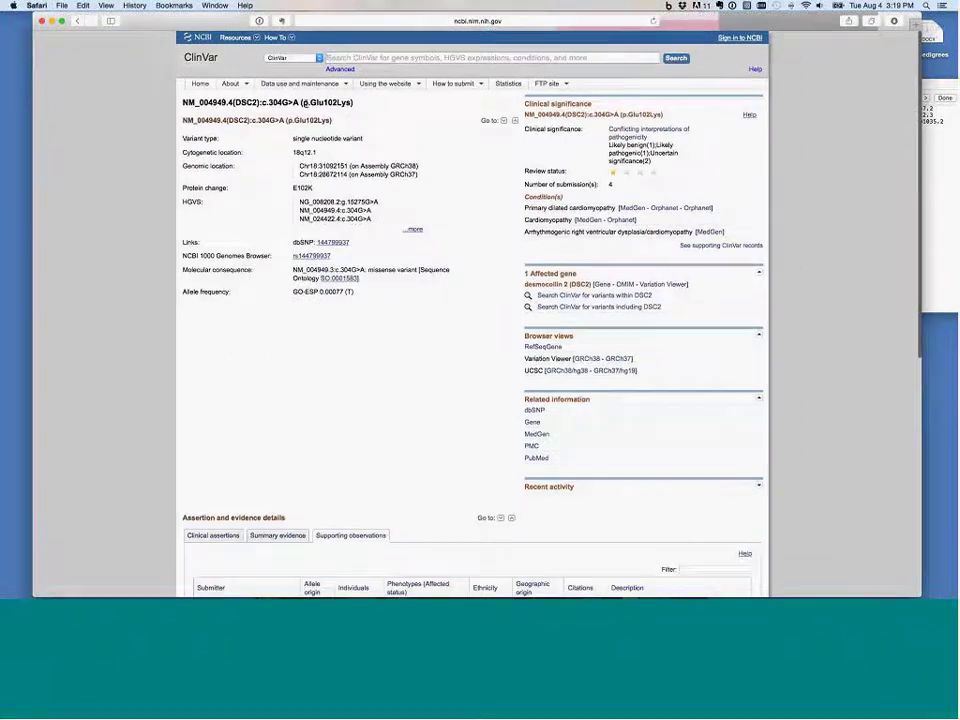
# Step: Compare the transcript accession in the DSC2 record's title with the DSC2 transcript in the TextEdit variant list
pyautogui.press('super+Tab')
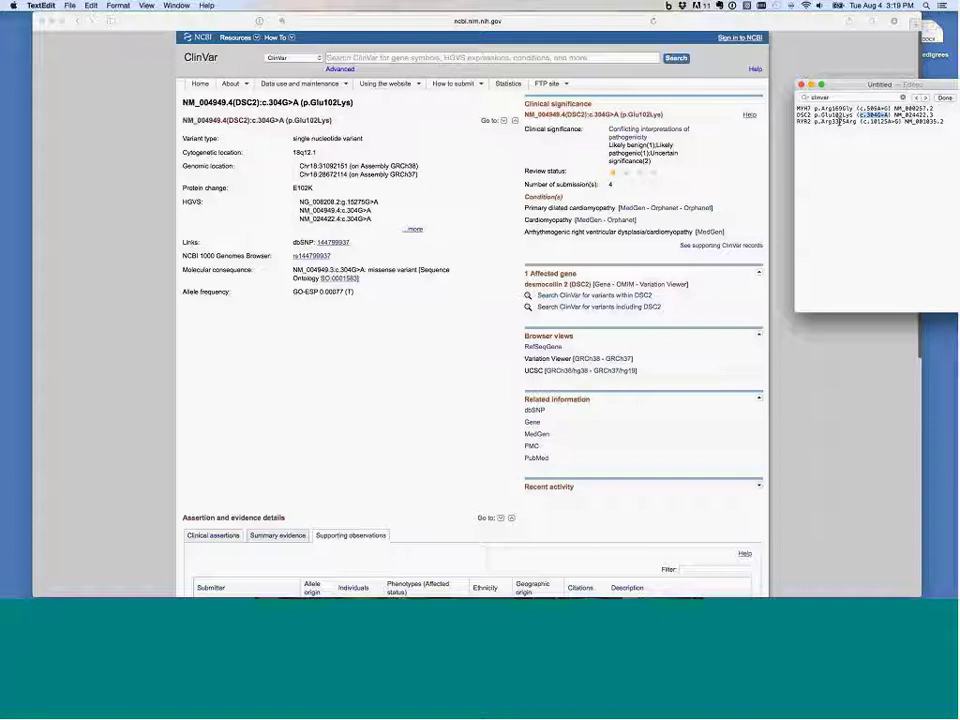
pyautogui.click(141, 84)
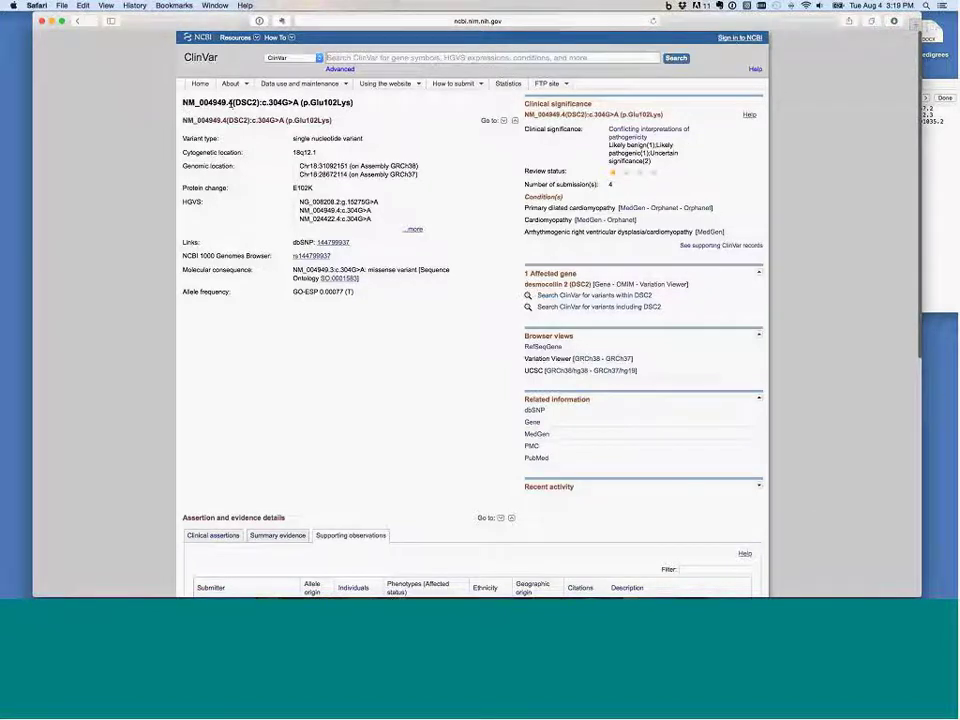
pyautogui.press('super+a')
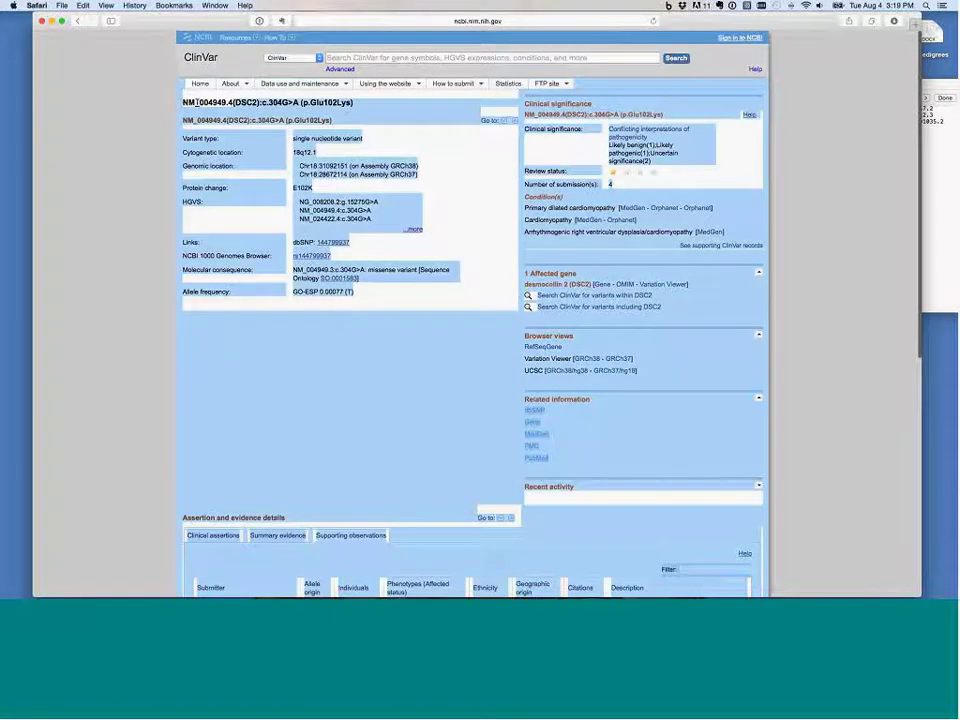
pyautogui.moveTo(182, 102); pyautogui.dragTo(232, 102)
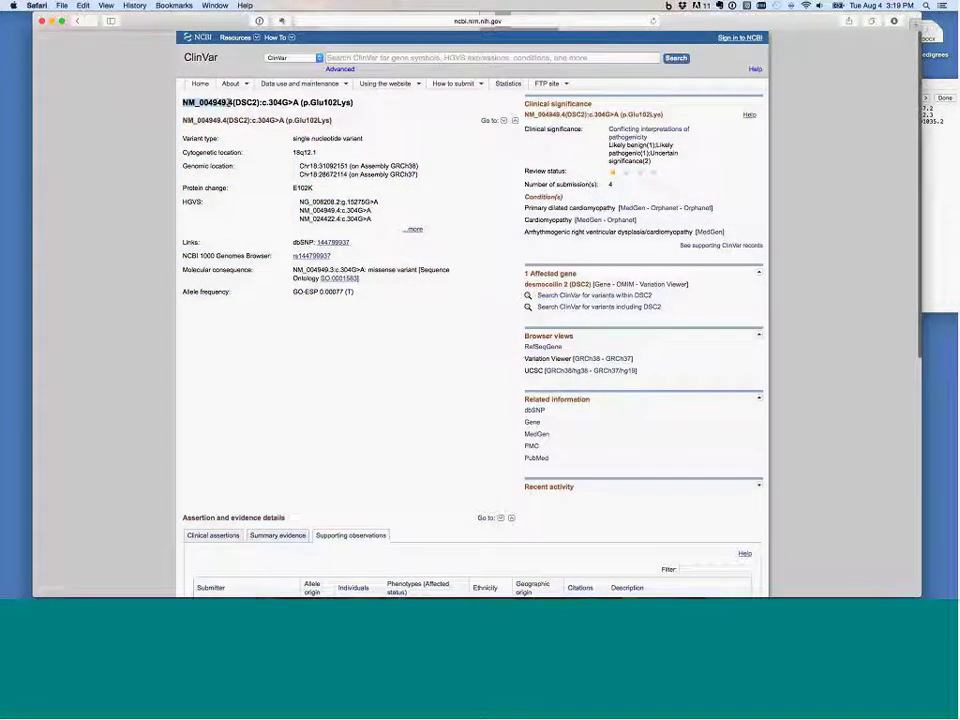
pyautogui.click(942, 170)
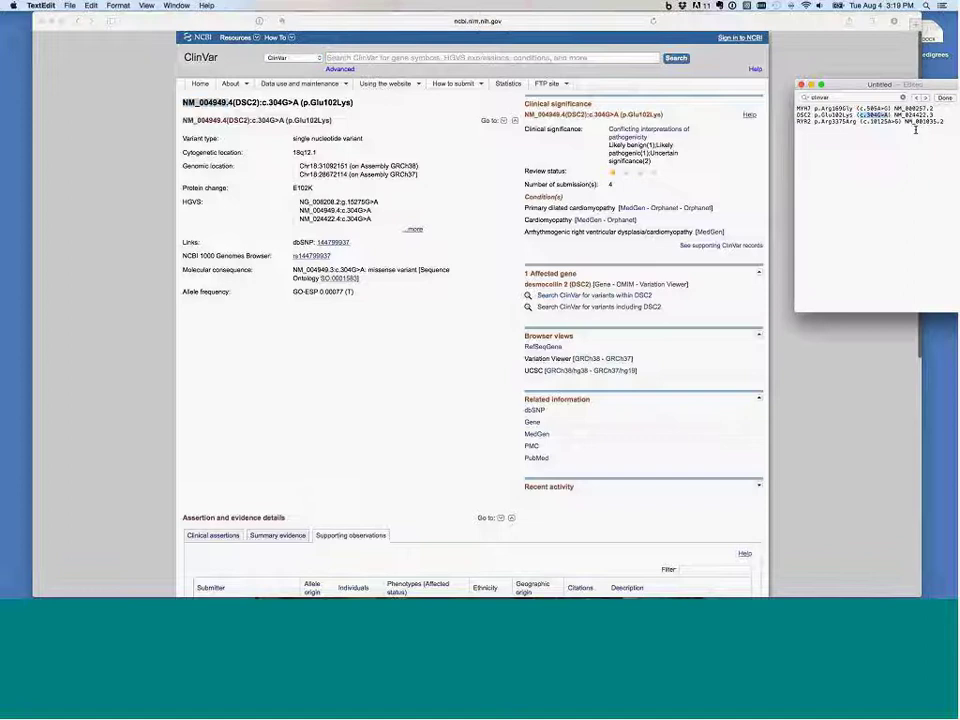
pyautogui.moveTo(894, 116); pyautogui.dragTo(932, 117)
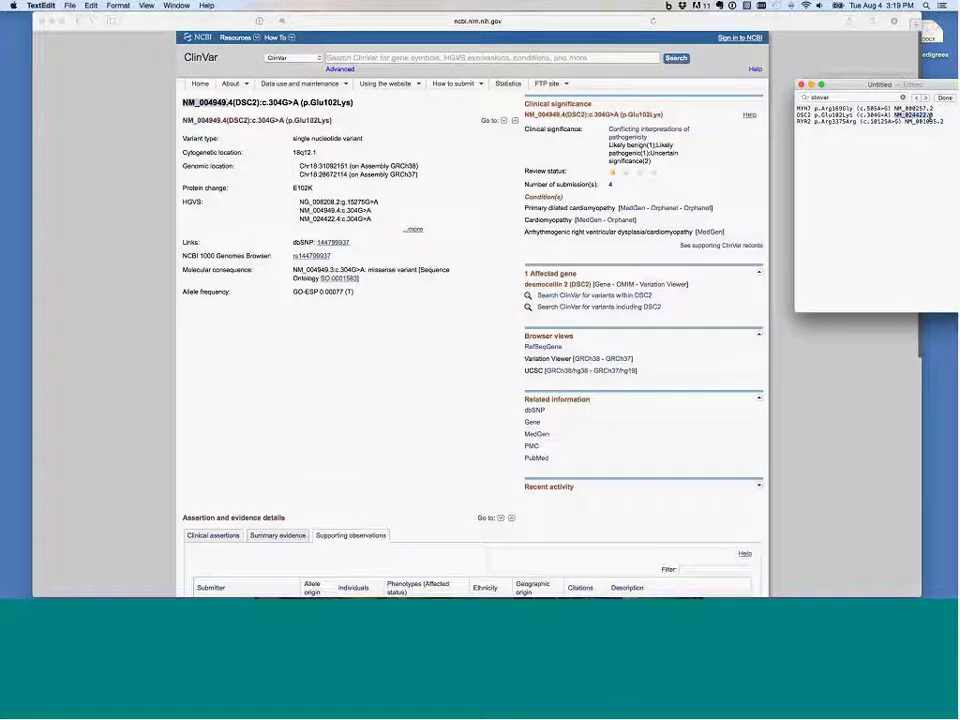
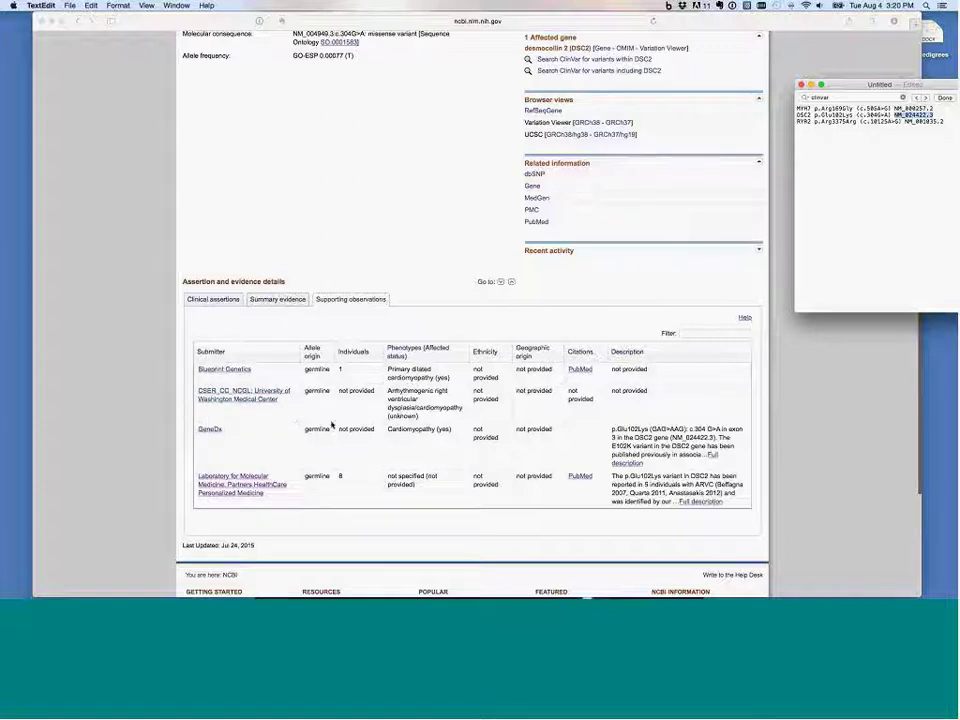
# Step: Read GeneDx's full description in the DSC2 variant's supporting observations and close it
pyautogui.scroll(-1, 450, 425)
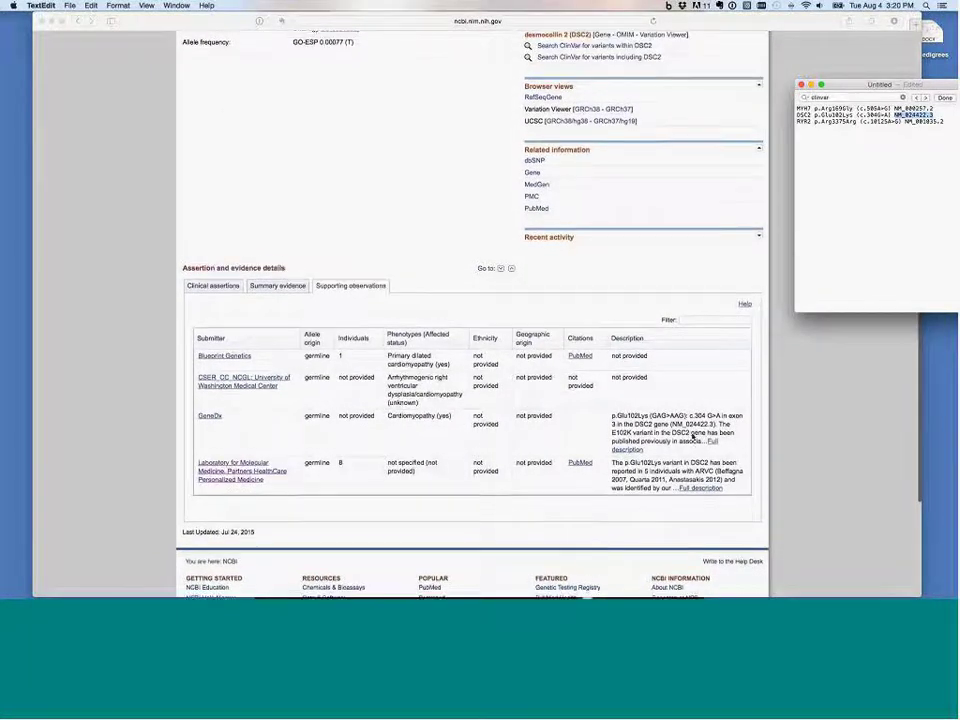
pyautogui.scroll(-2, 692, 437)
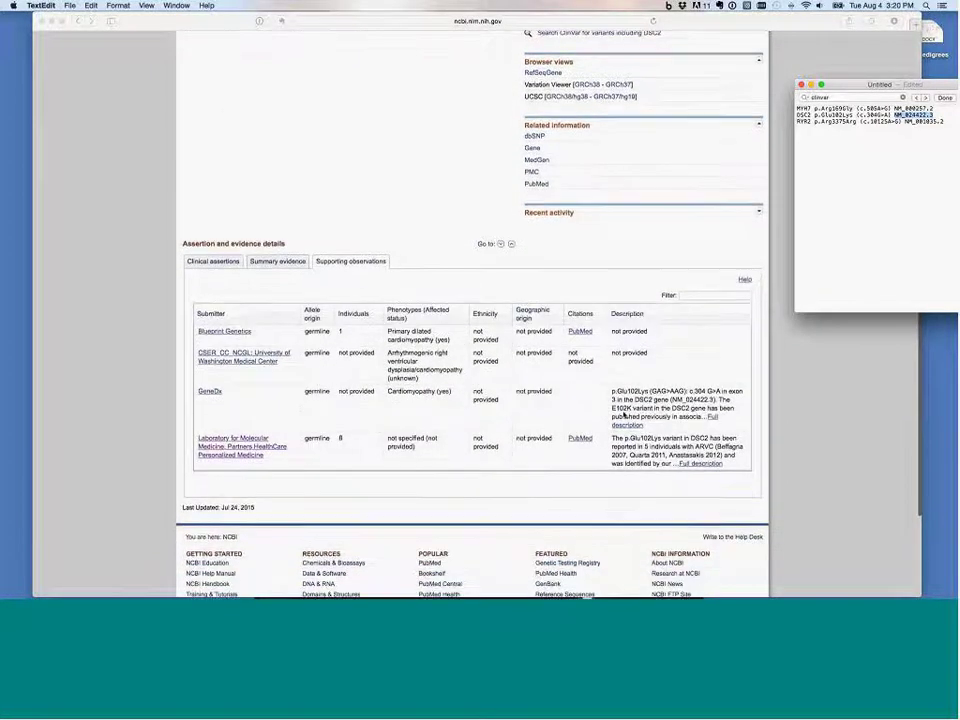
pyautogui.click(688, 416)
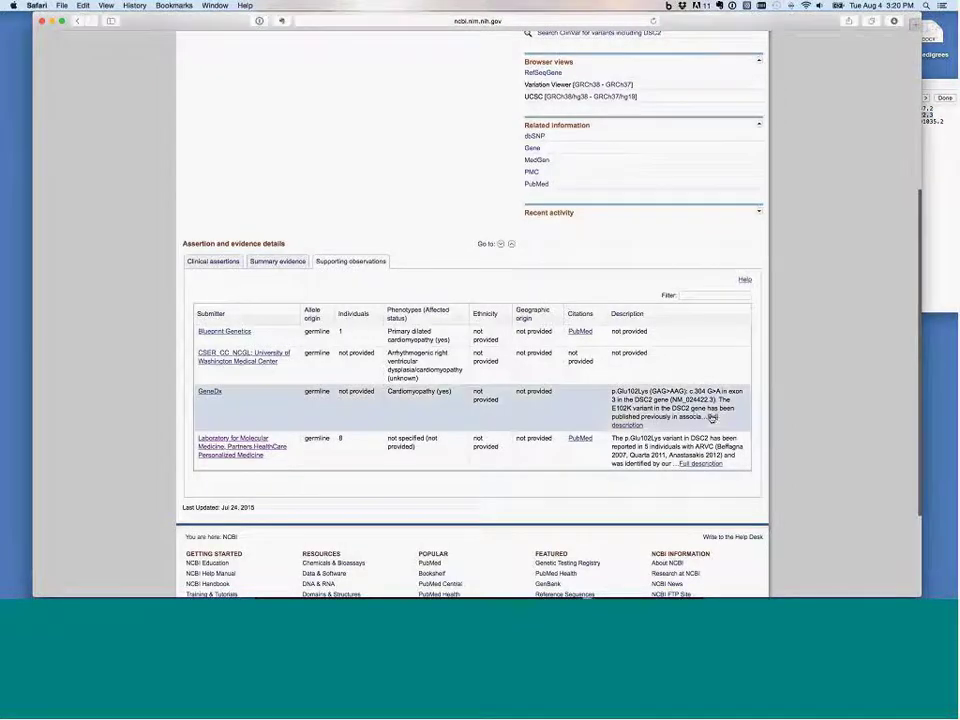
pyautogui.click(713, 417)
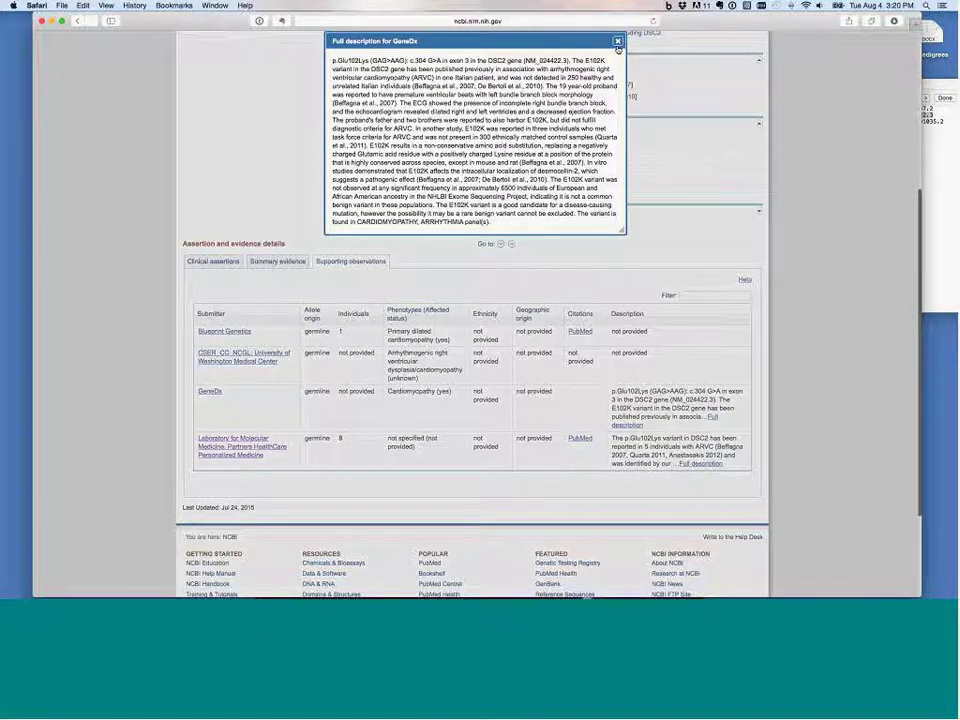
pyautogui.click(617, 43)
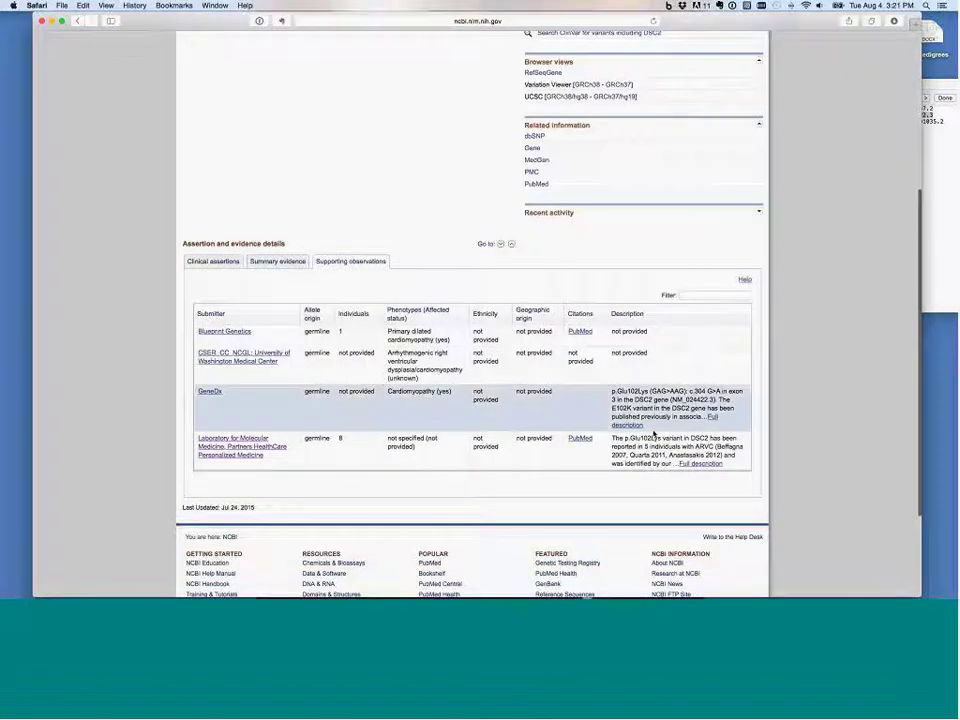
# Step: Read the full description submitted by the Laboratory for Molecular Medicine for the DSC2 variant and close it
pyautogui.scroll(-1, 688, 445)
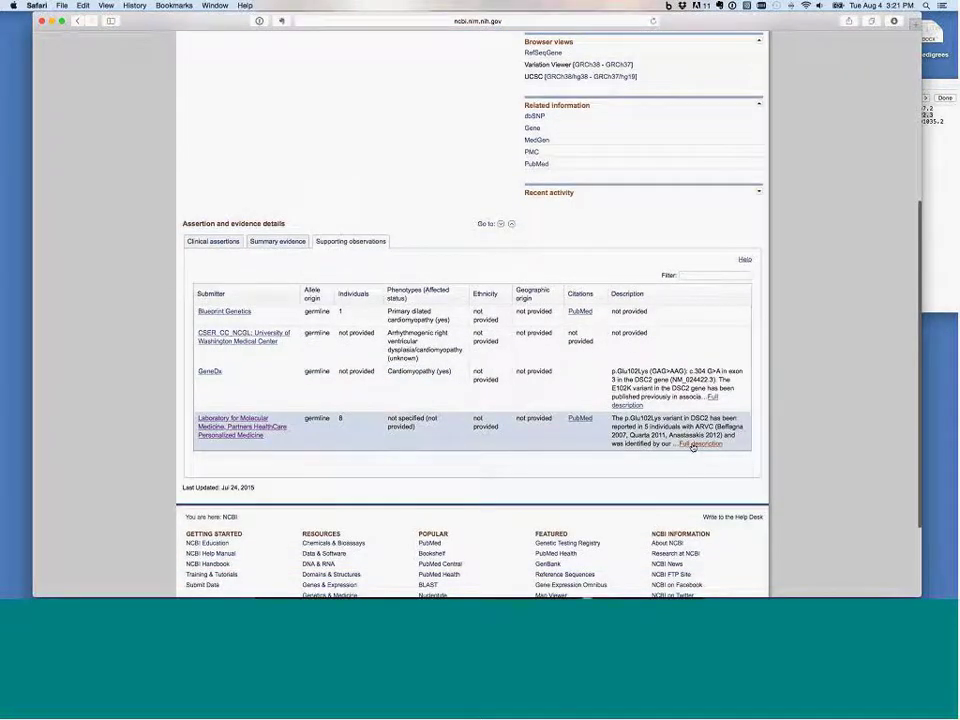
pyautogui.click(693, 445)
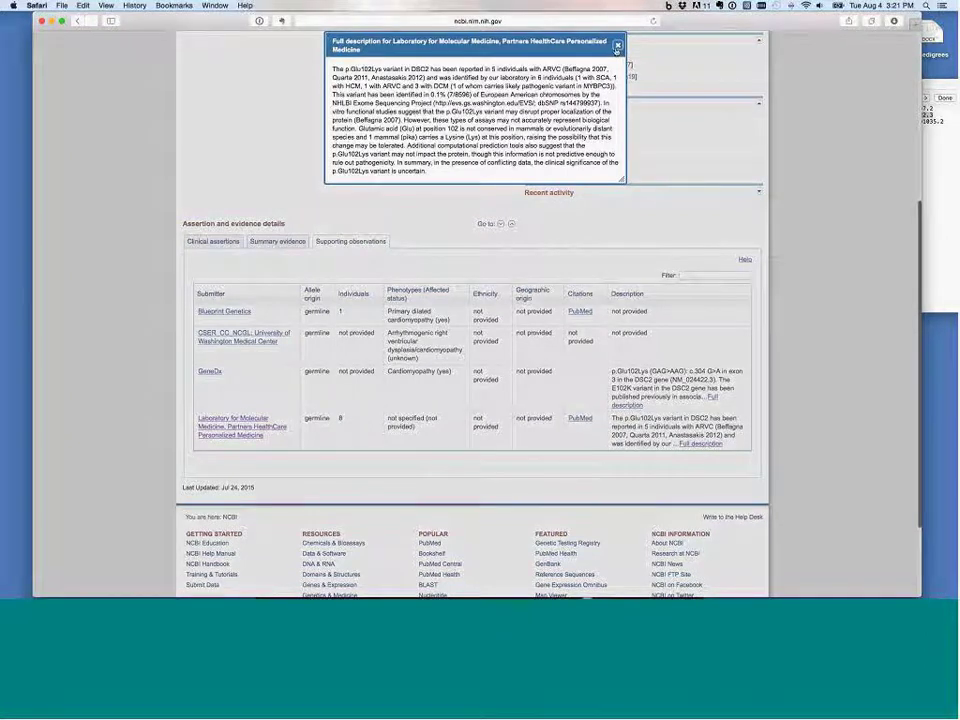
pyautogui.click(617, 47)
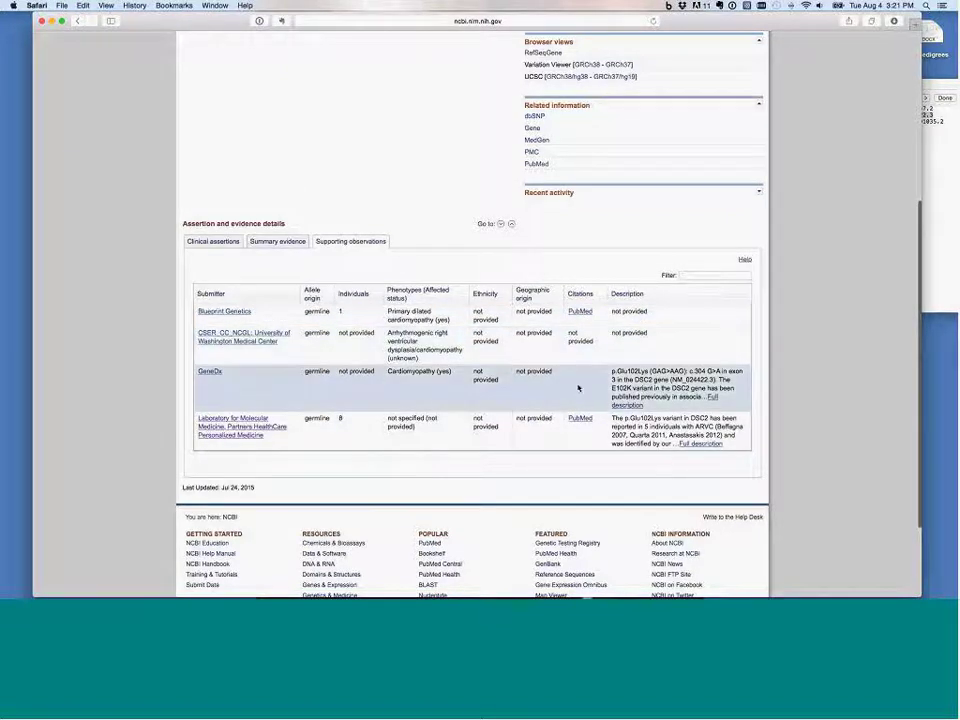
# Step: Review the submitters' supporting observations for the DSC2 variant and return to the record's overview
pyautogui.scroll(2, 489, 276)
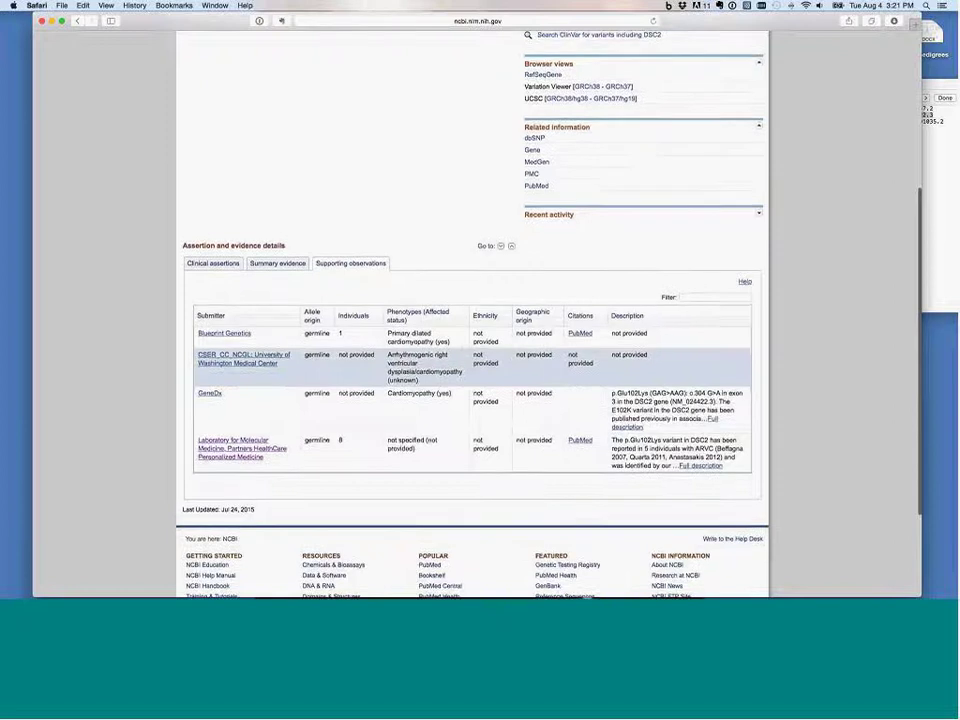
pyautogui.scroll(-1, 410, 270)
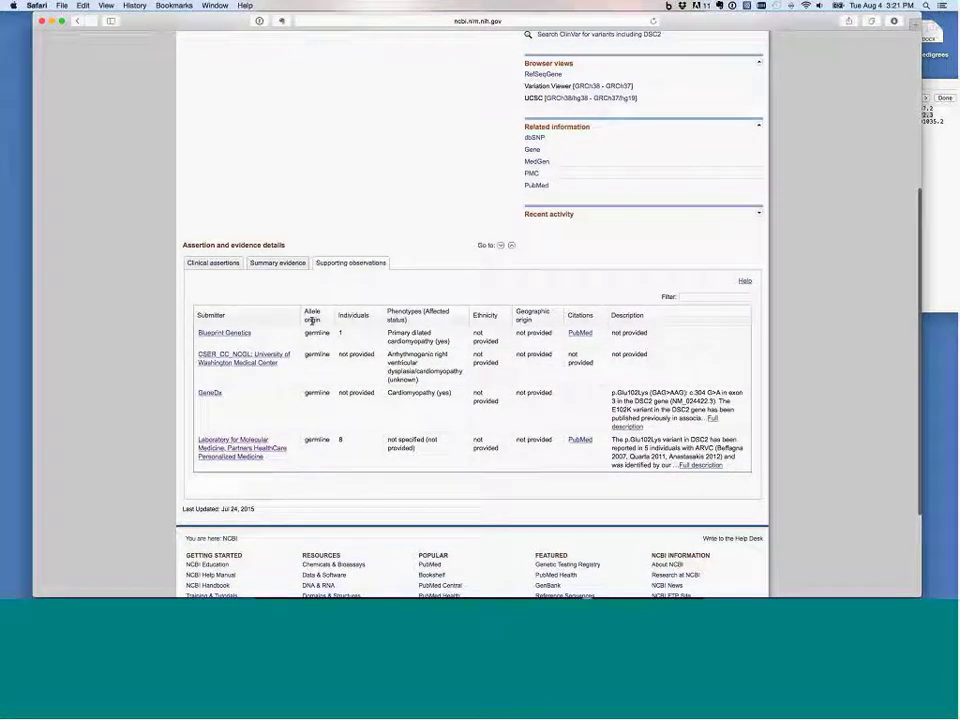
pyautogui.scroll(-1, 643, 392)
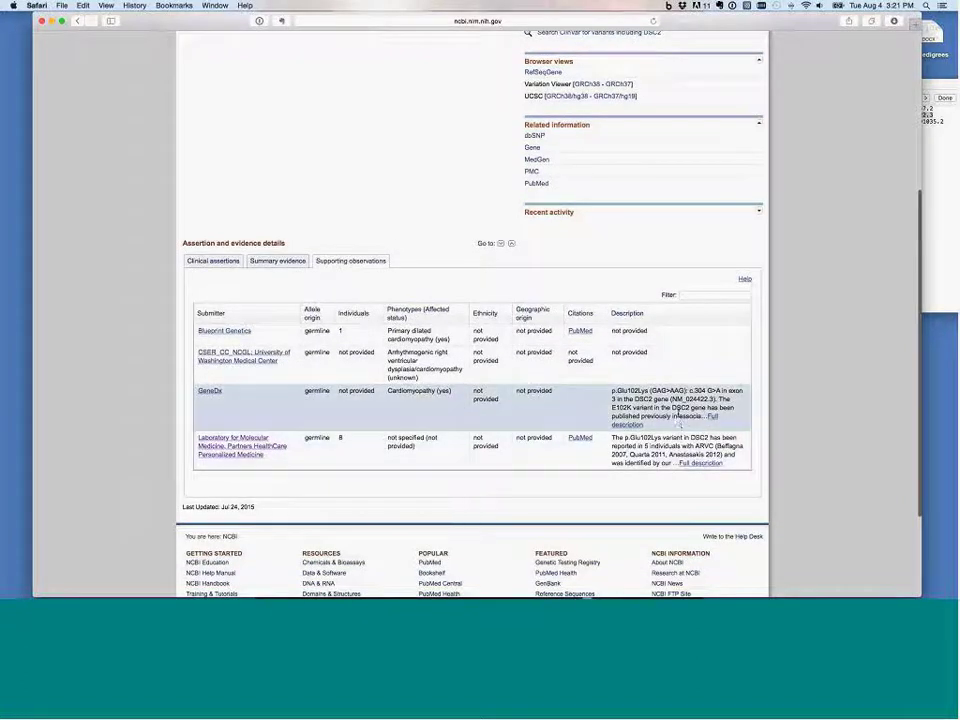
pyautogui.scroll(2, 676, 420)
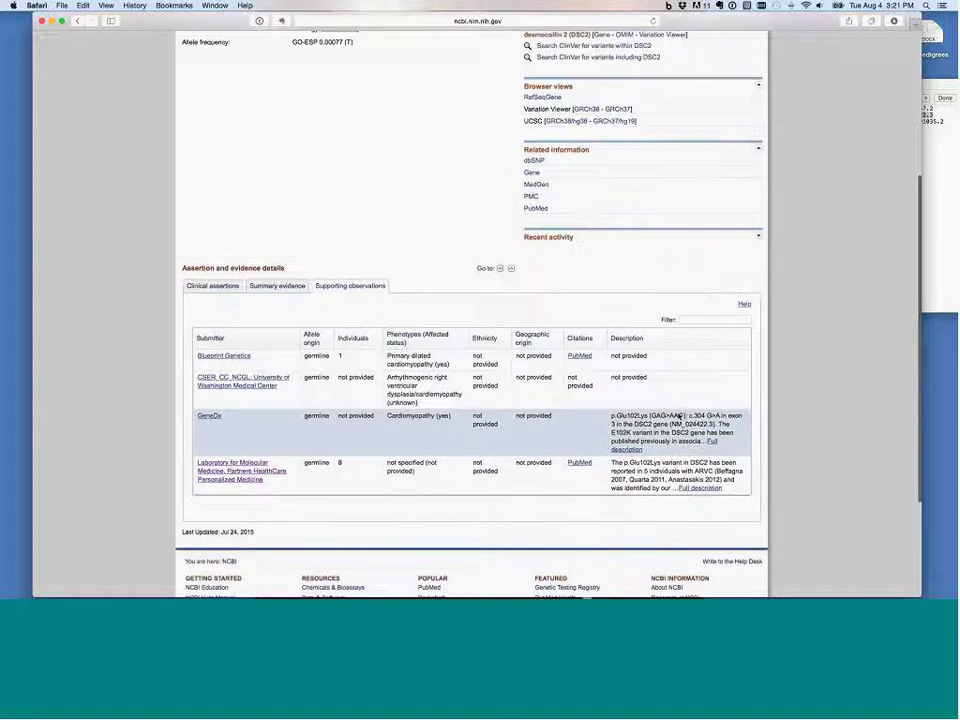
pyautogui.scroll(10, 799, 357)
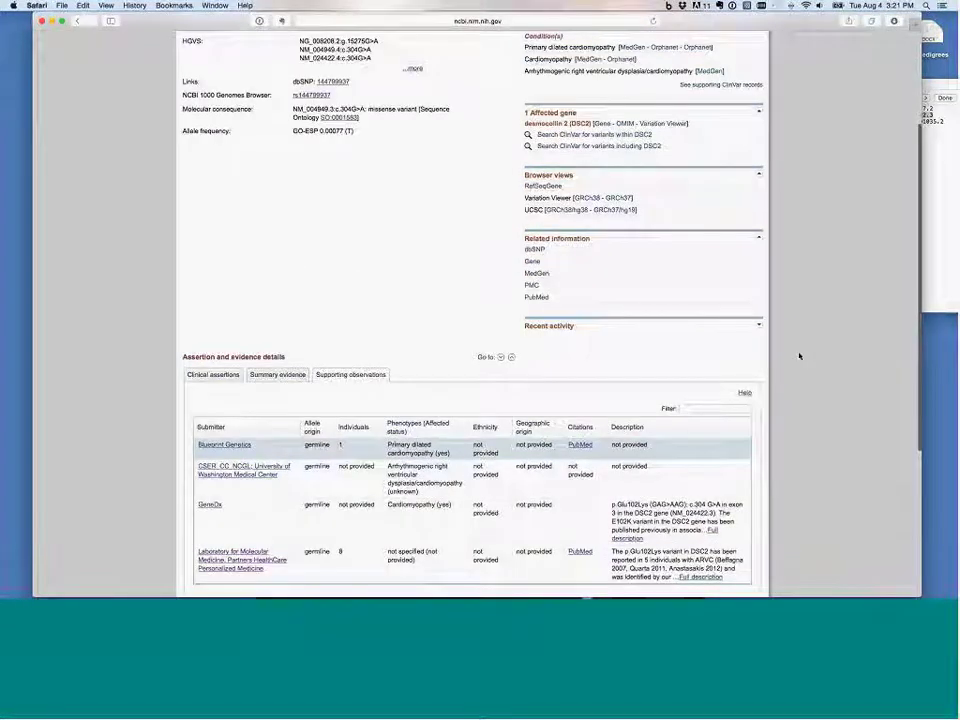
pyautogui.scroll(3, 799, 356)
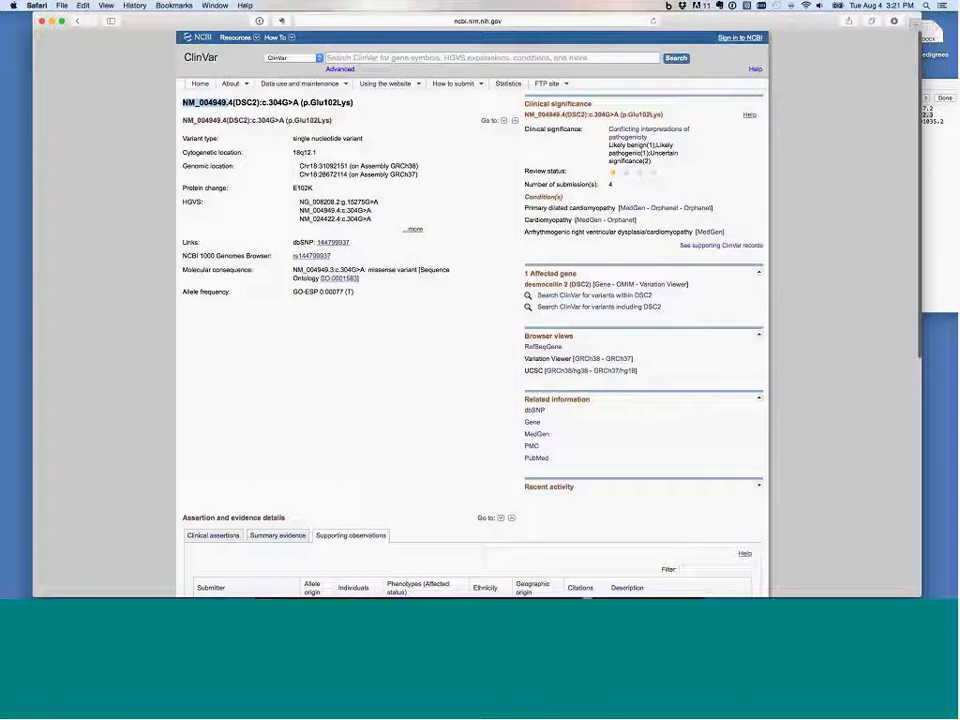
# Step: Copy the RYR2 protein change p.Arg3375Arg from the TextEdit variant list and search ClinVar for it
pyautogui.click(942, 206)
pyautogui.click(826, 132)
pyautogui.moveTo(797, 121); pyautogui.dragTo(856, 124)
pyautogui.press('super+c')
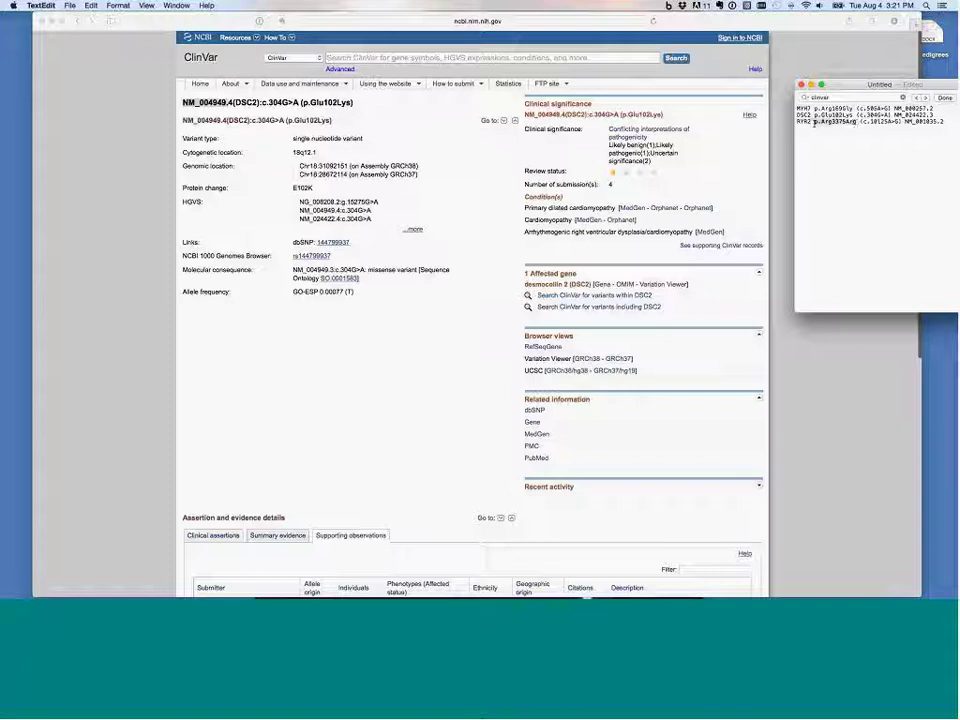
pyautogui.click(418, 57)
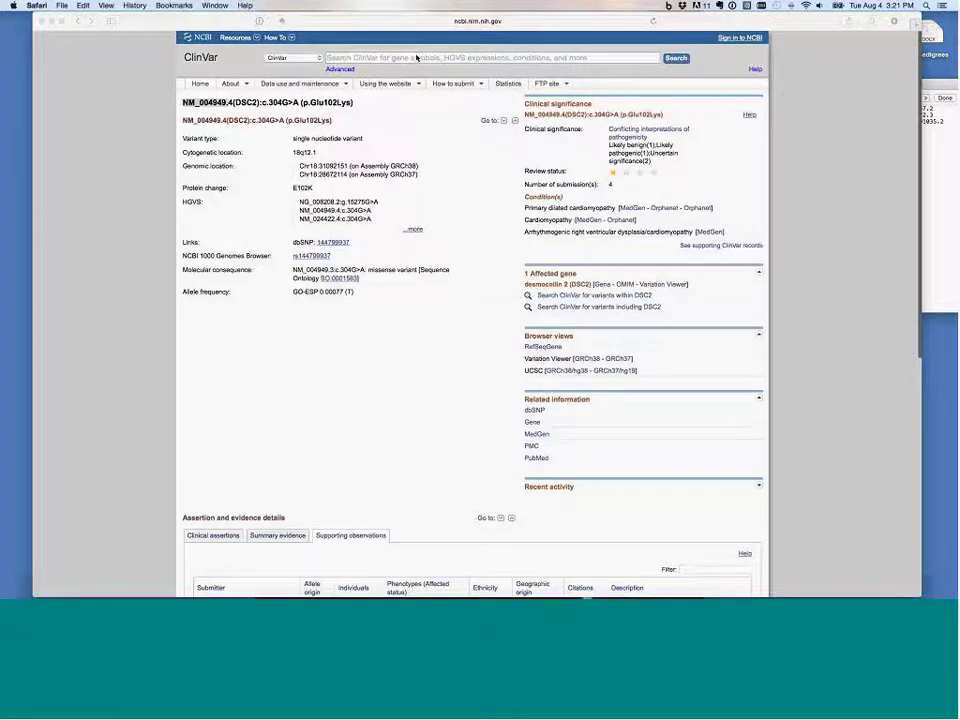
pyautogui.press('super+v')
pyautogui.press('Return')
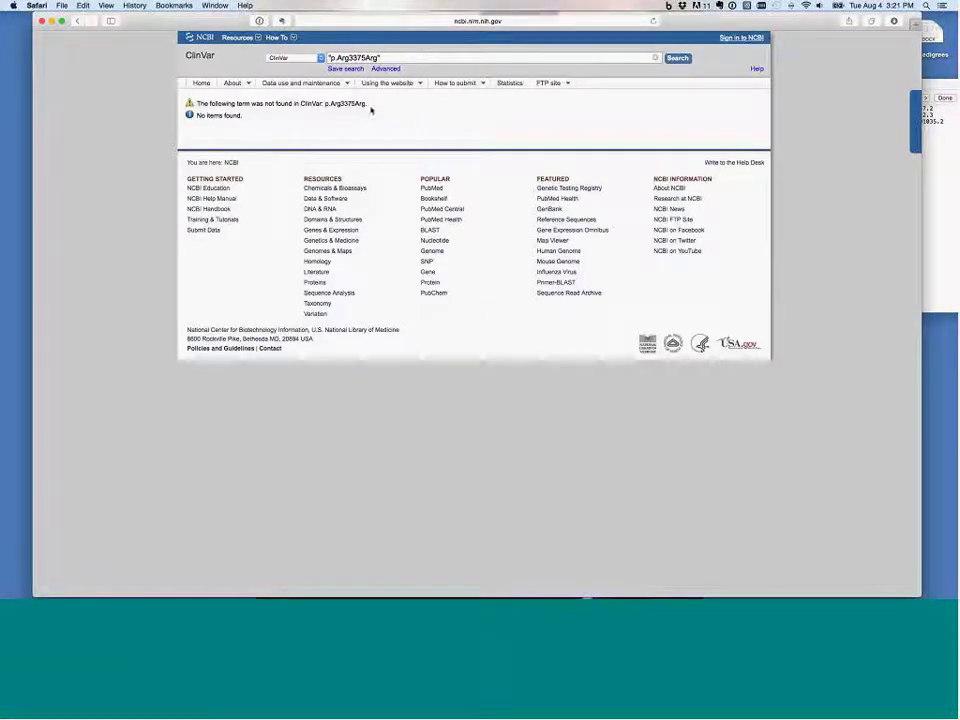
# Step: Replace the ClinVar query with c.10125A>G copied from the TextEdit variant list and run the search
pyautogui.click(938, 176)
pyautogui.moveTo(862, 121); pyautogui.dragTo(897, 121)
pyautogui.press('super+c')
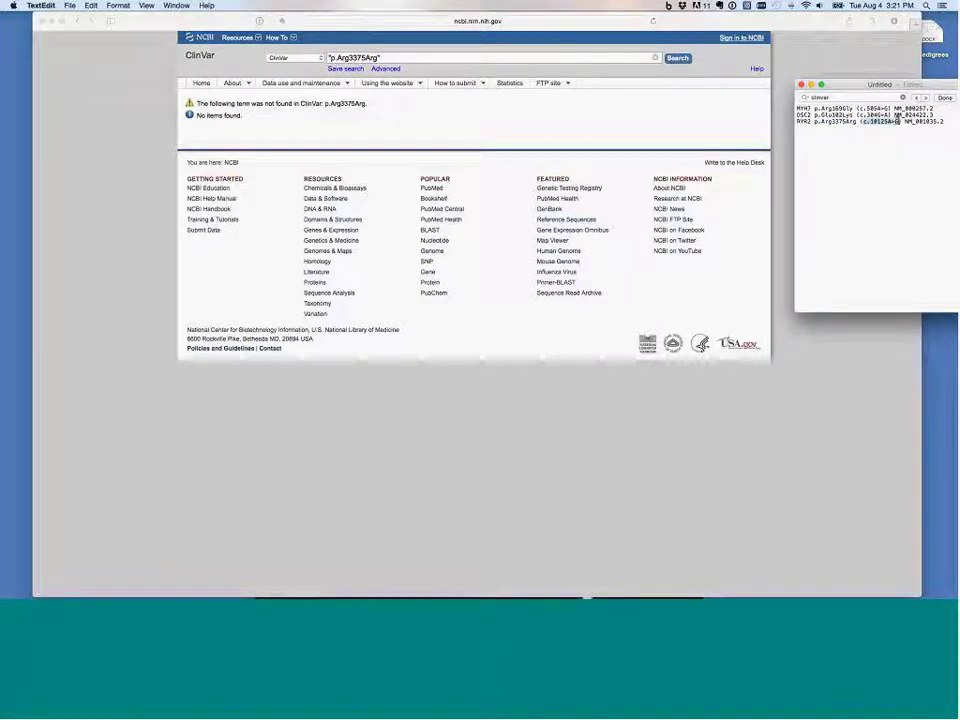
pyautogui.click(274, 52)
pyautogui.press('super+a')
pyautogui.press('super+v')
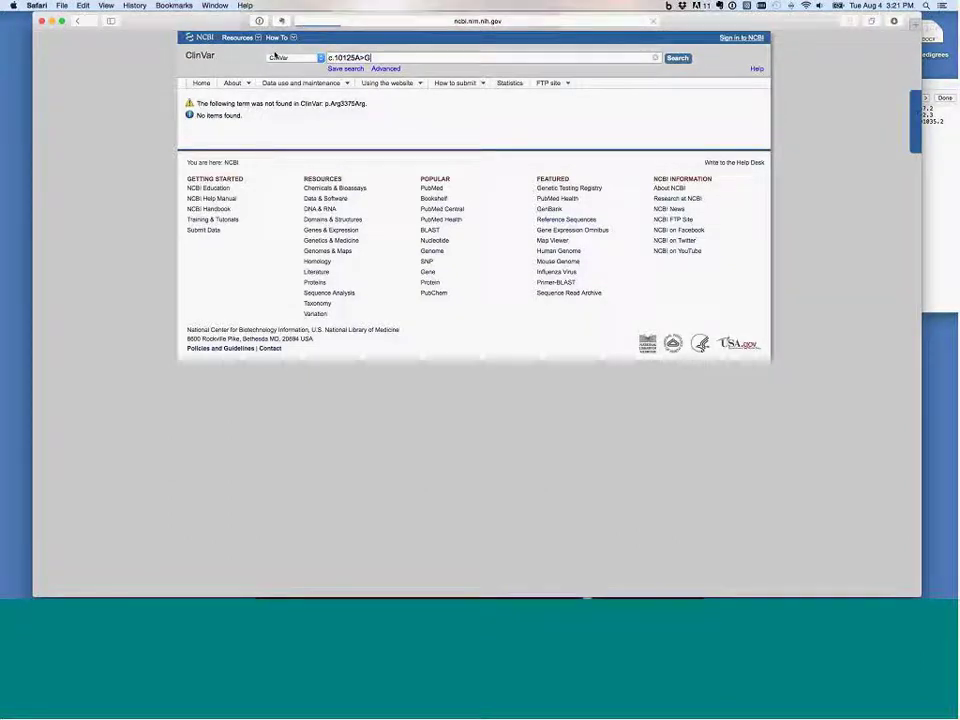
pyautogui.press('Return')
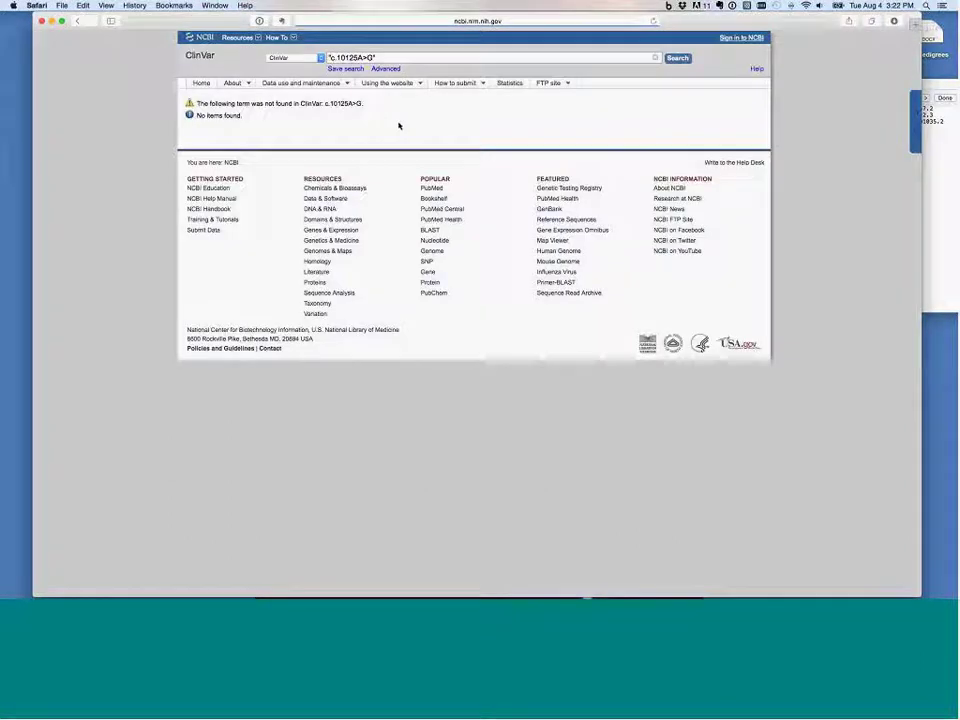
# Step: Copy "RYR2 p.Arg3375Arg" from the TextEdit list into the ClinVar query, replace the final Arg with a wildcard, and search for "RYR2 p.Arg3375*"
pyautogui.click(915, 146)
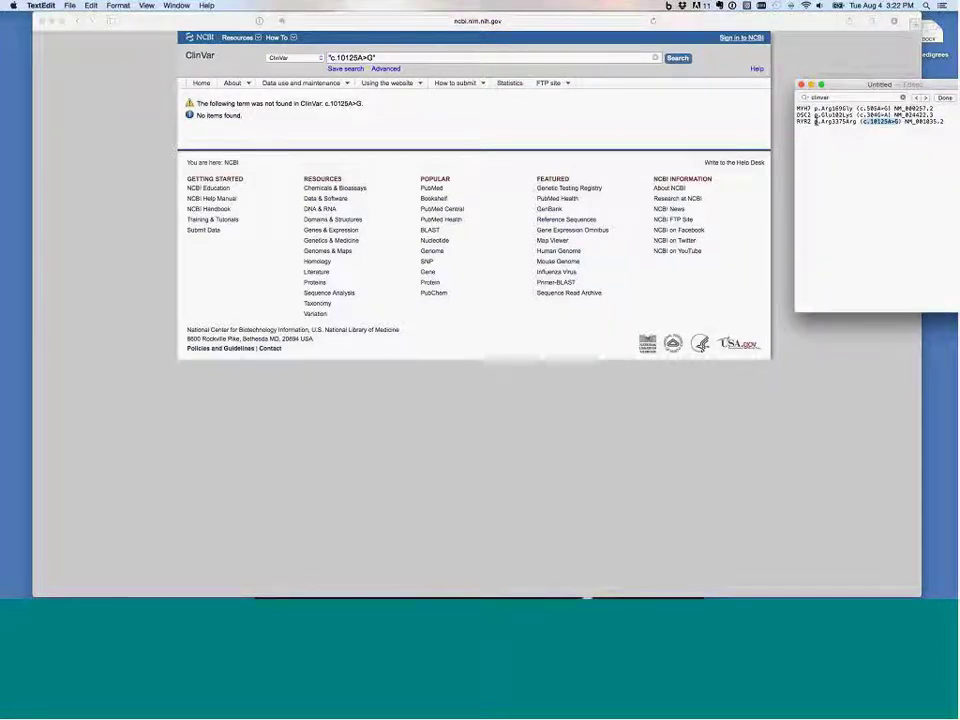
pyautogui.moveTo(798, 121); pyautogui.dragTo(857, 120)
pyautogui.press('super+c')
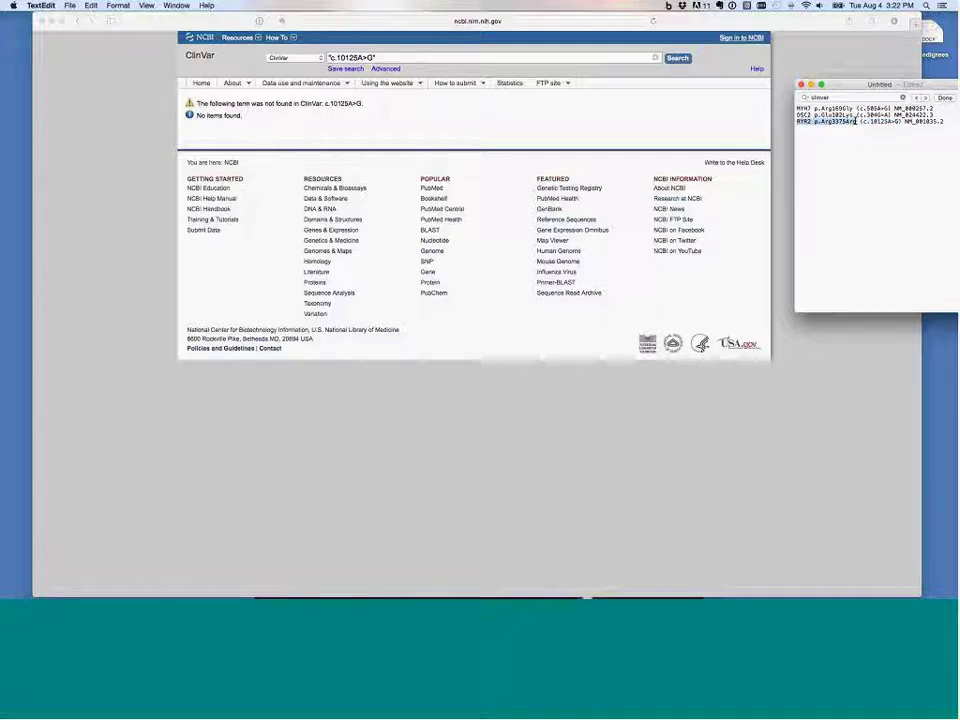
pyautogui.tripleClick(370, 58)
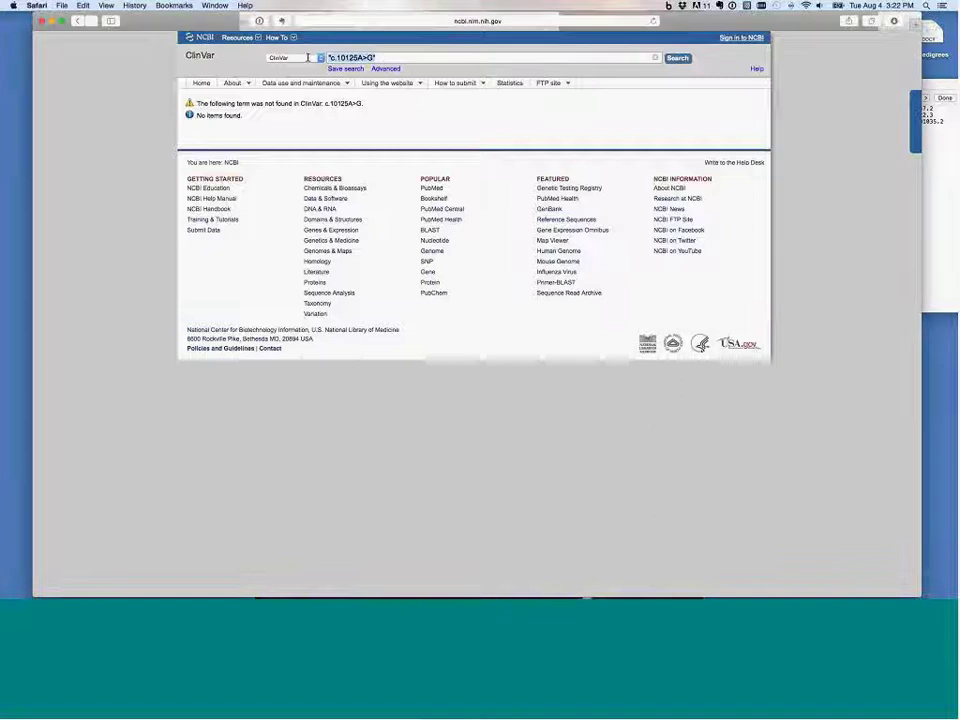
pyautogui.press('super+v')
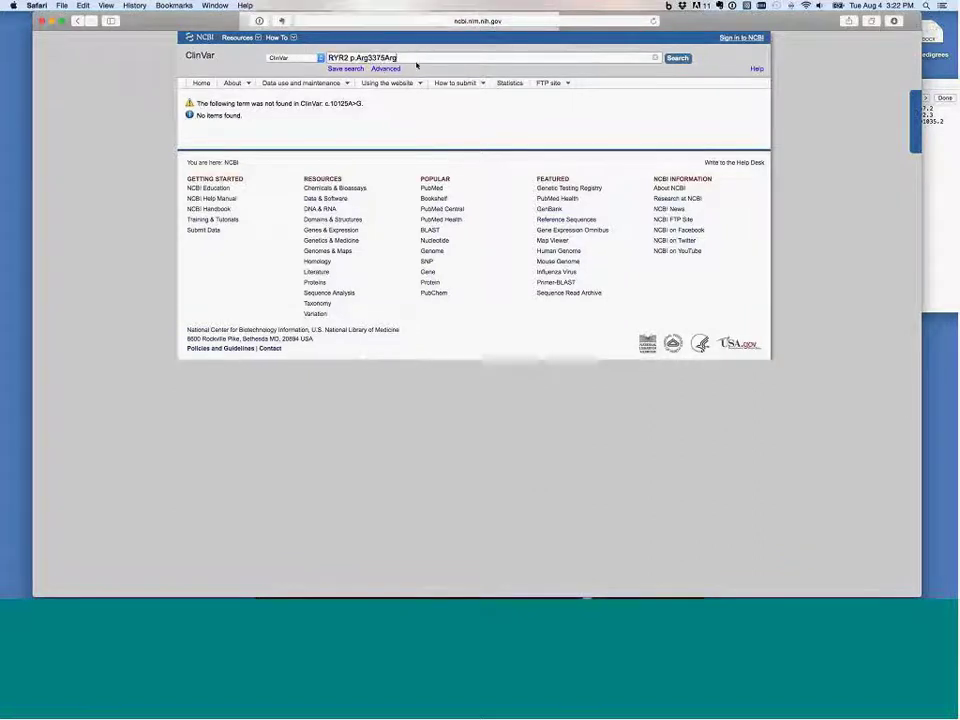
pyautogui.press('BackSpace')
pyautogui.press('BackSpace')
pyautogui.press('BackSpace')
pyautogui.write('*')
pyautogui.press('Return')
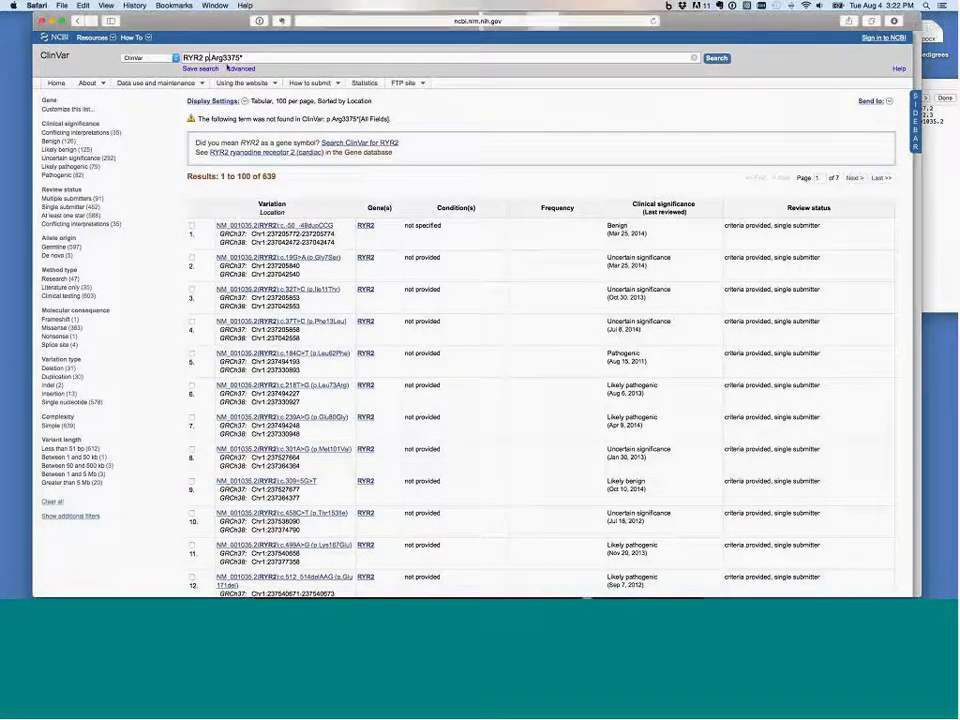
# Step: Remove the "p." prefix from the query and search ClinVar for "RYR2 Arg3375*"
pyautogui.press('BackSpace')
pyautogui.press('BackSpace')
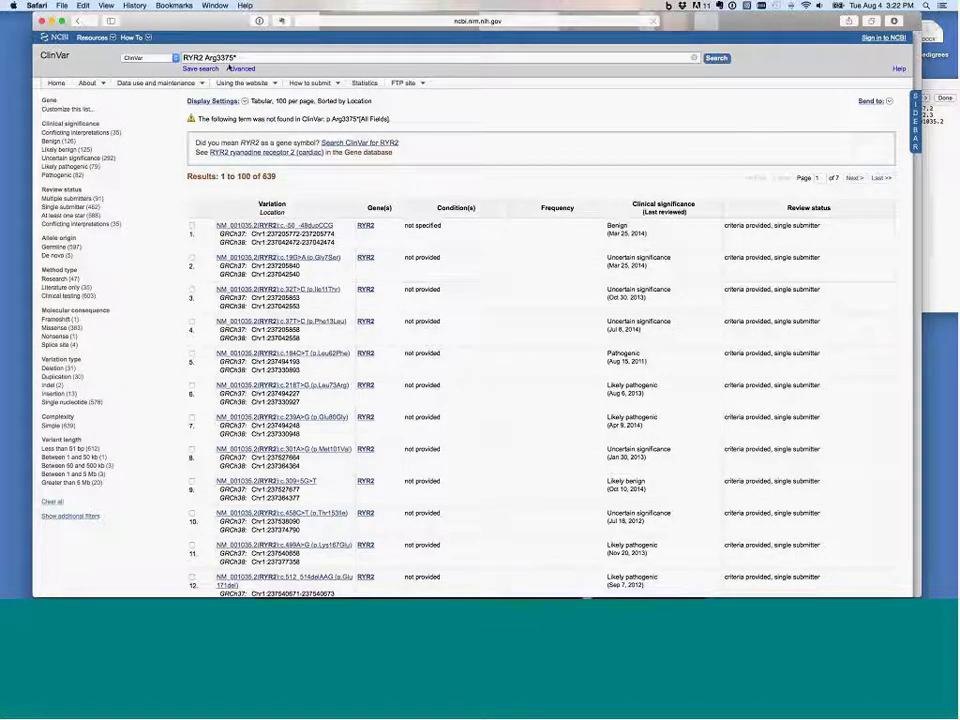
pyautogui.press('Return')
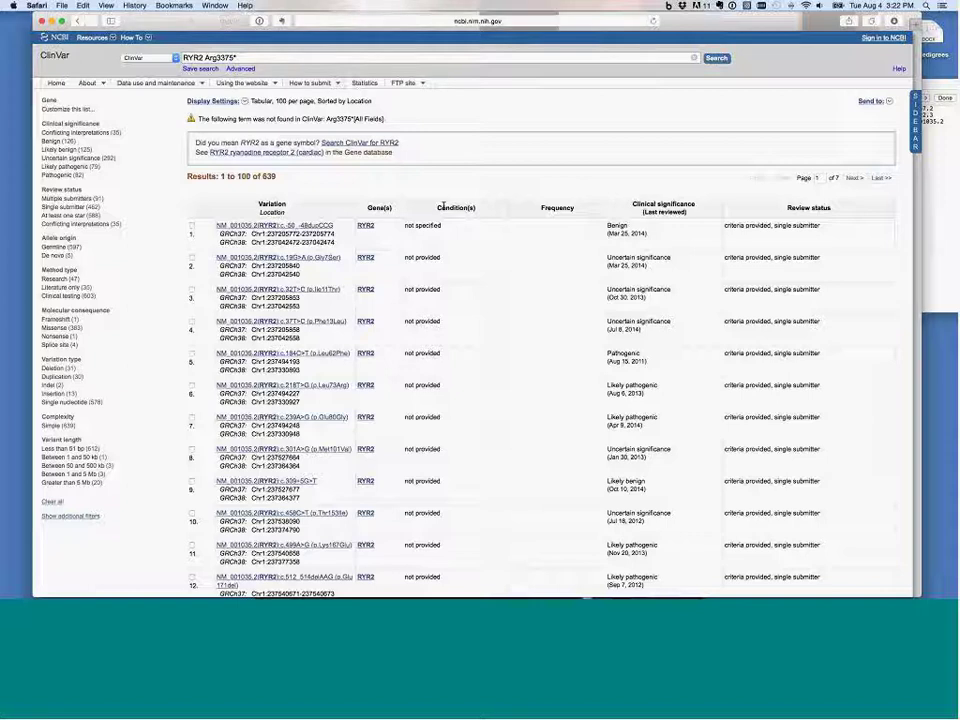
pyautogui.scroll(-1, 443, 205)
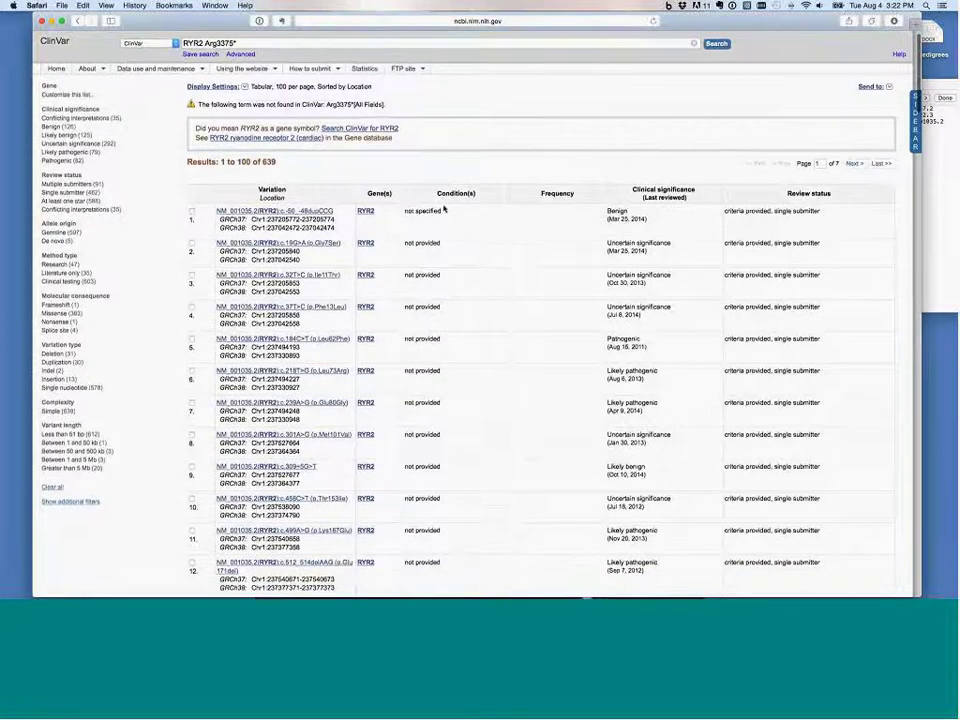
# Step: Scan the RYR2 result list for variants at the Arg3375 position
pyautogui.scroll(-5, 443, 208)
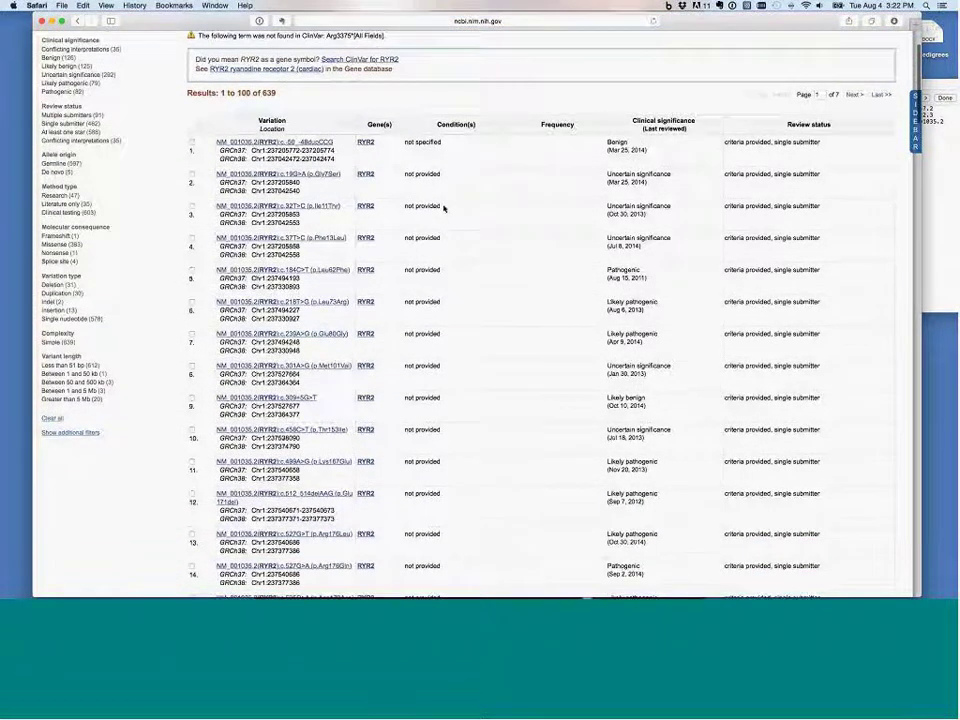
pyautogui.scroll(-20, 443, 208)
pyautogui.scroll(-10, 443, 208)
pyautogui.scroll(20, 443, 208)
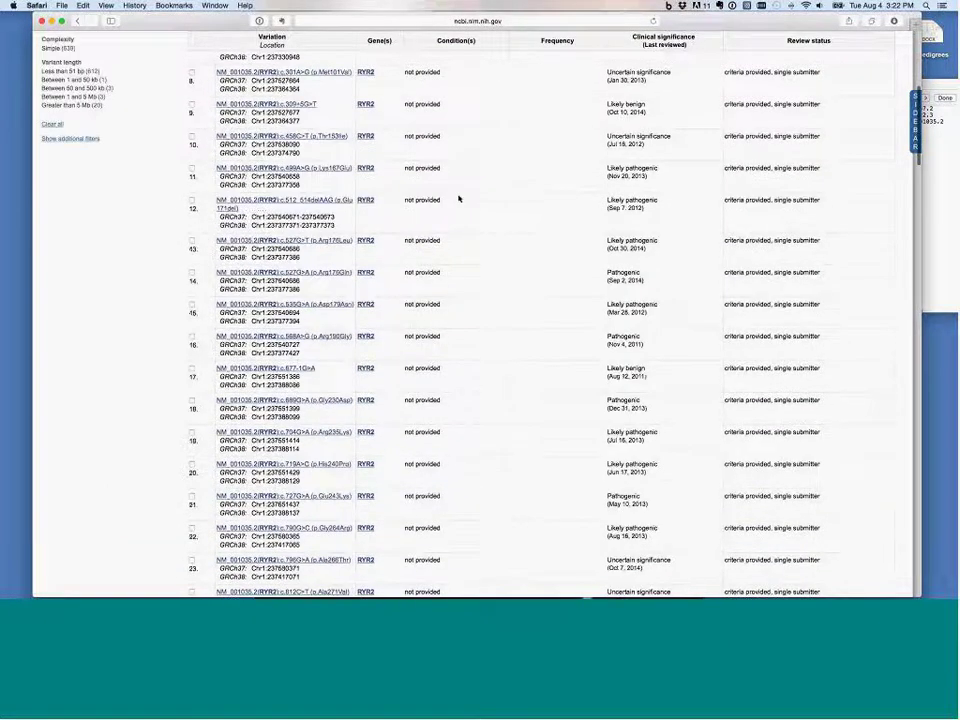
pyautogui.scroll(20, 459, 198)
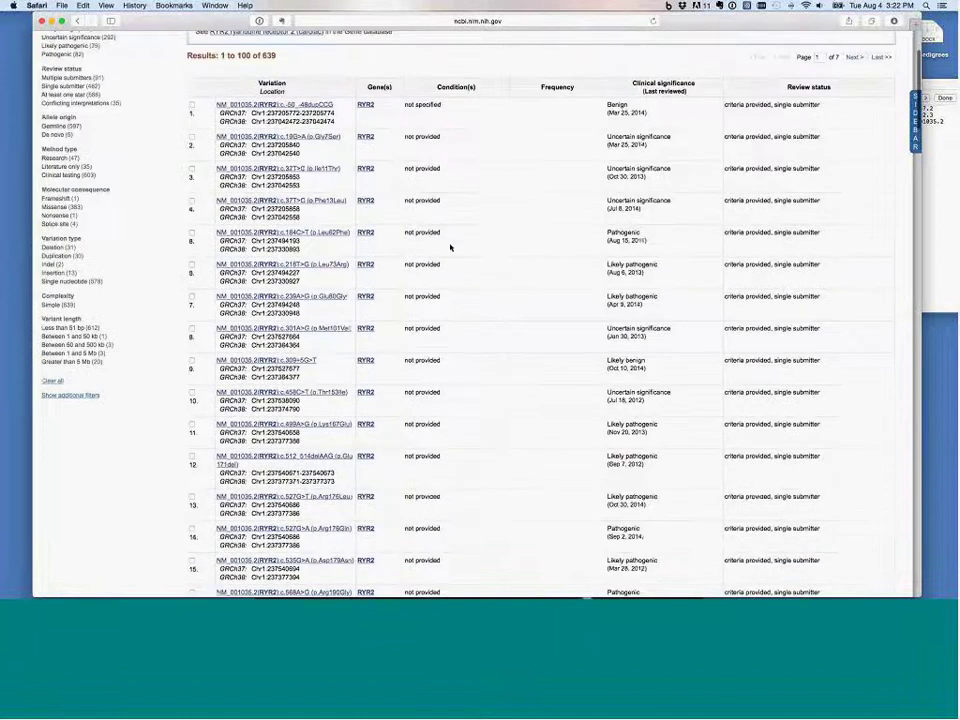
pyautogui.scroll(3, 416, 156)
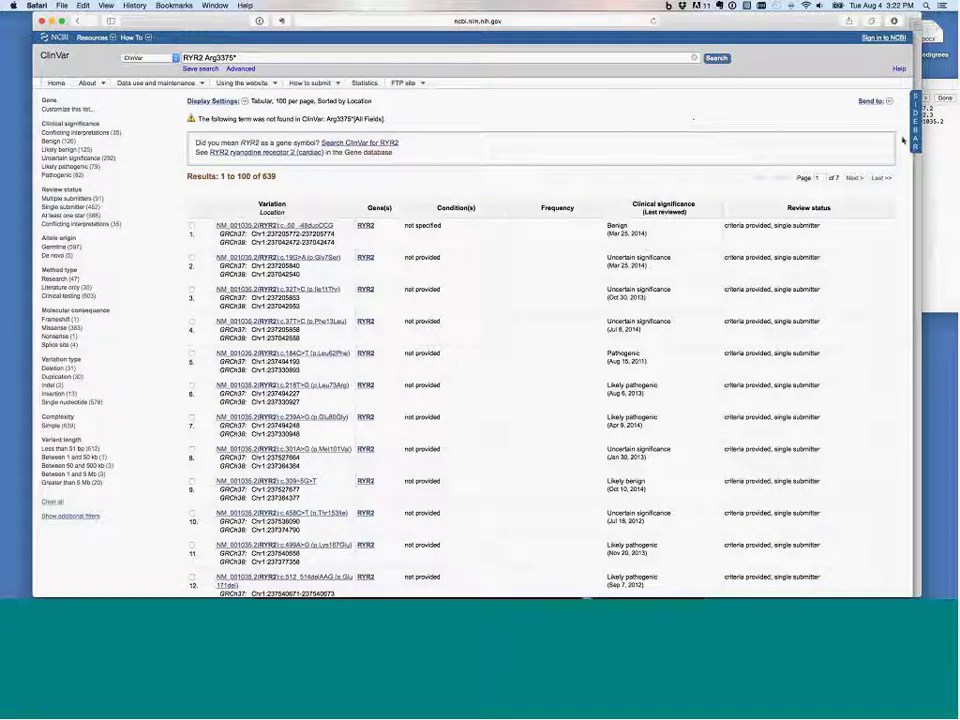
# Step: Copy "MYH7 p.Arg169Gly" from the TextEdit variant list and replace the ClinVar query with it
pyautogui.click(948, 149)
pyautogui.moveTo(797, 121); pyautogui.dragTo(858, 122)
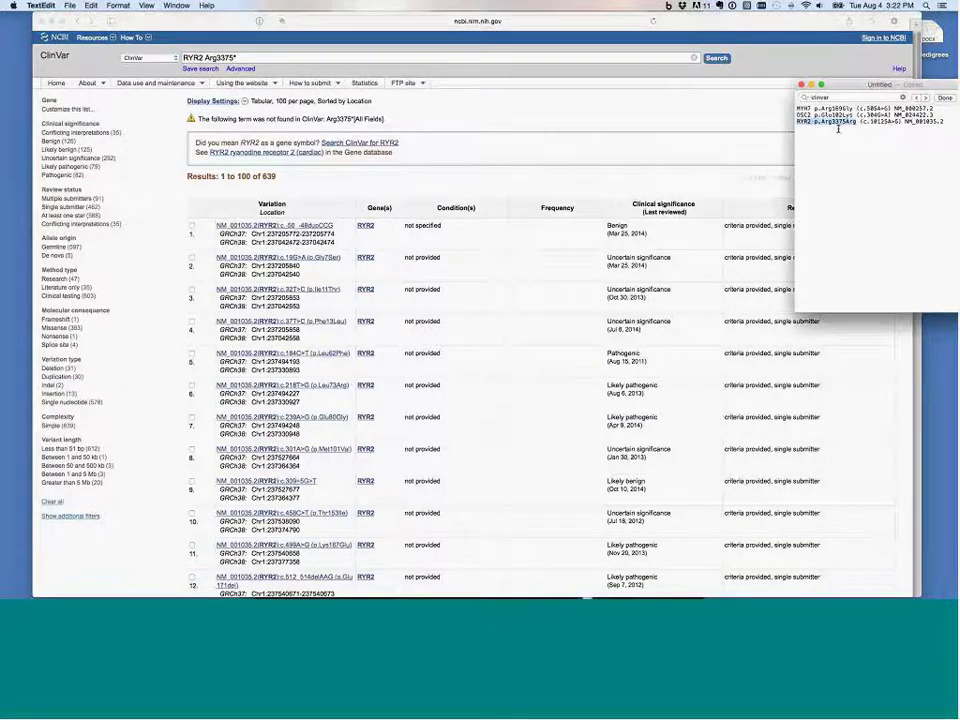
pyautogui.click(847, 114)
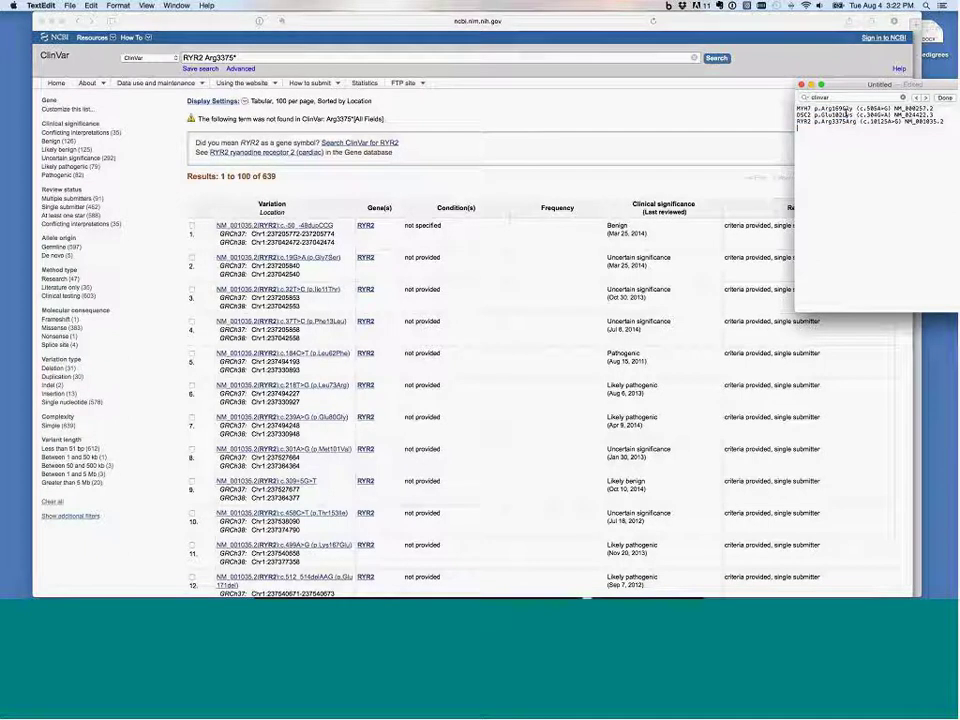
pyautogui.moveTo(852, 108); pyautogui.dragTo(797, 108)
pyautogui.press('super+c')
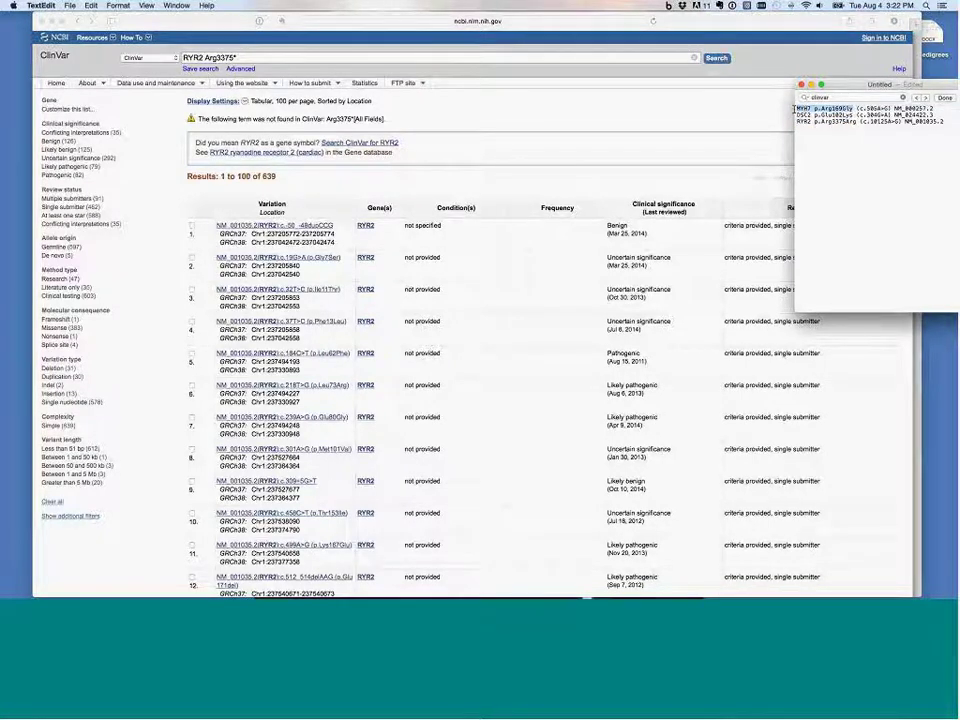
pyautogui.click(200, 57)
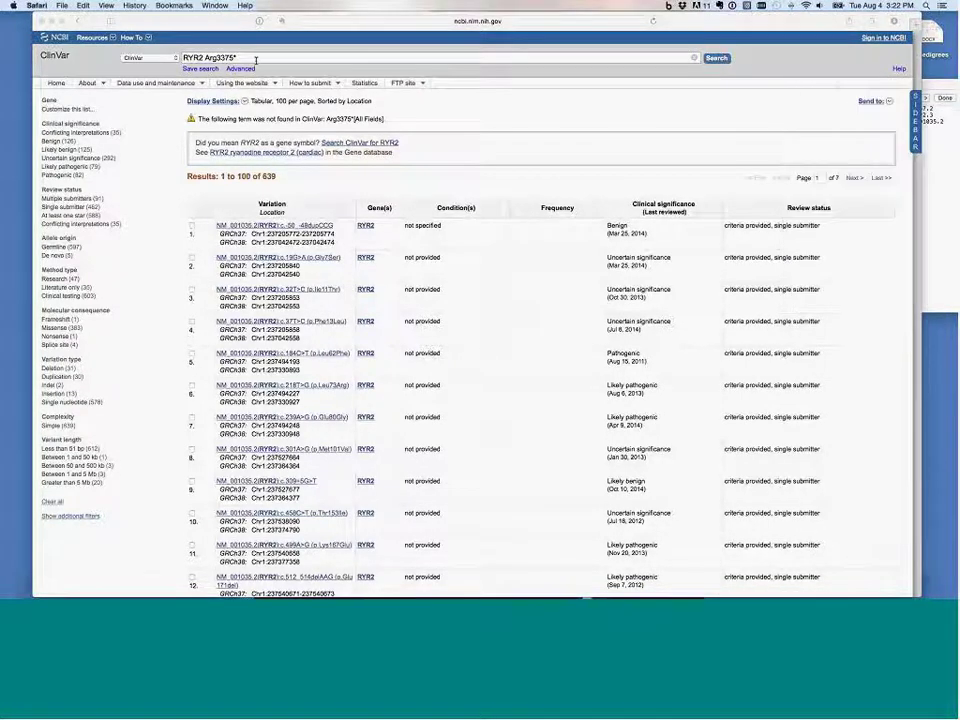
pyautogui.press('super+a')
pyautogui.press('super+v')
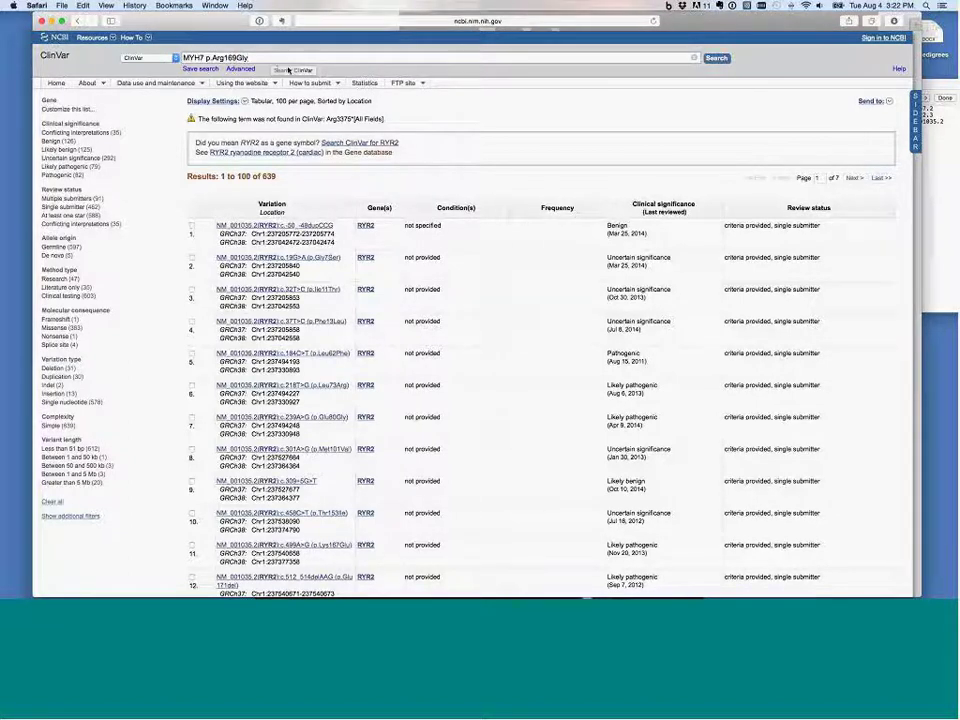
# Step: Replace the final Gly in the query with a wildcard and search ClinVar for "MYH7 p.Arg169*"
pyautogui.press('BackSpace')
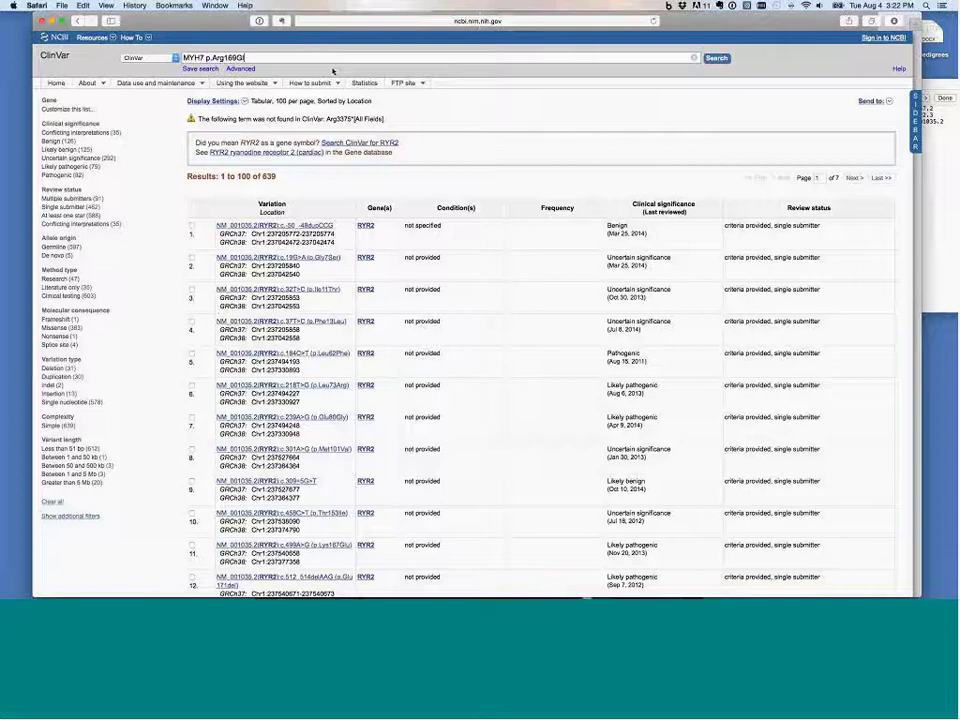
pyautogui.press('BackSpace')
pyautogui.press('BackSpace')
pyautogui.write('*')
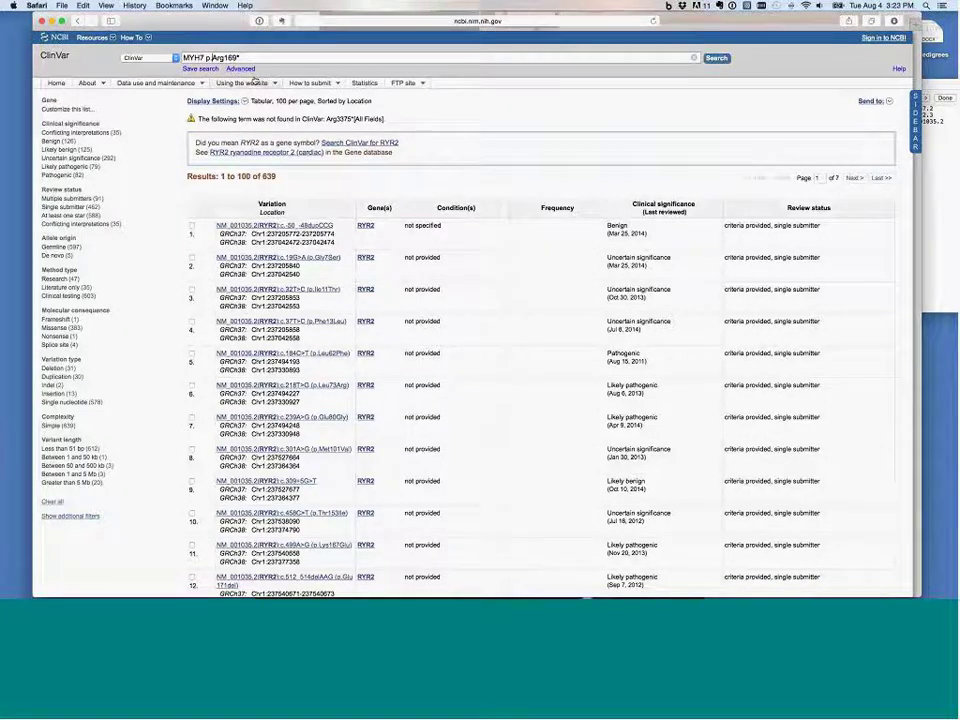
pyautogui.press('Return')
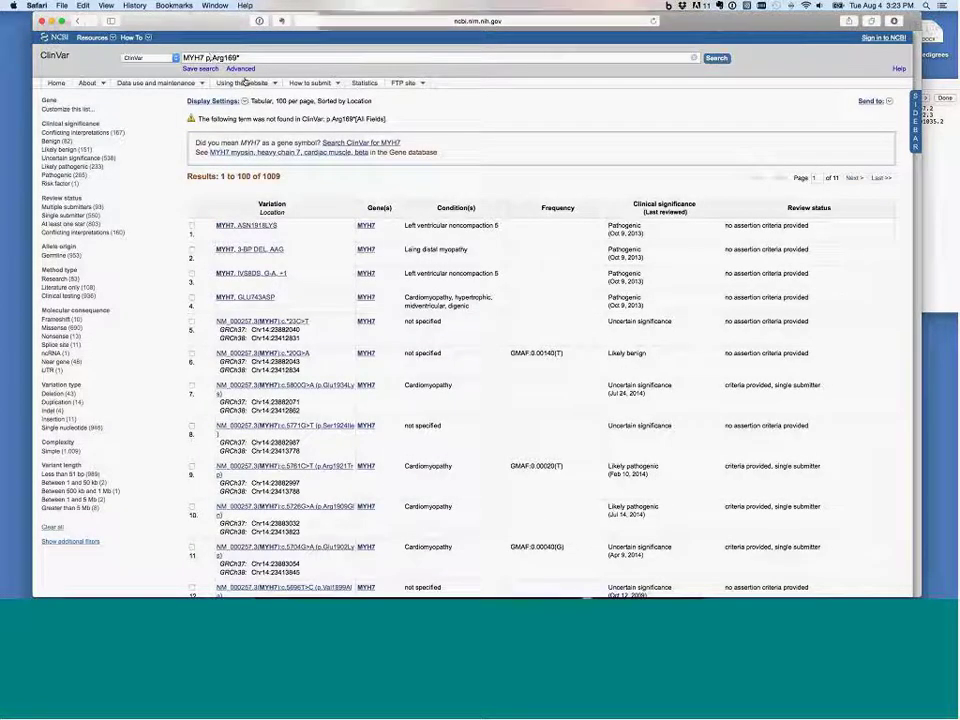
# Step: Remove the "p." prefix from the MYH7 query and search ClinVar for "MYH7 Arg169*"
pyautogui.press('BackSpace')
pyautogui.press('BackSpace')
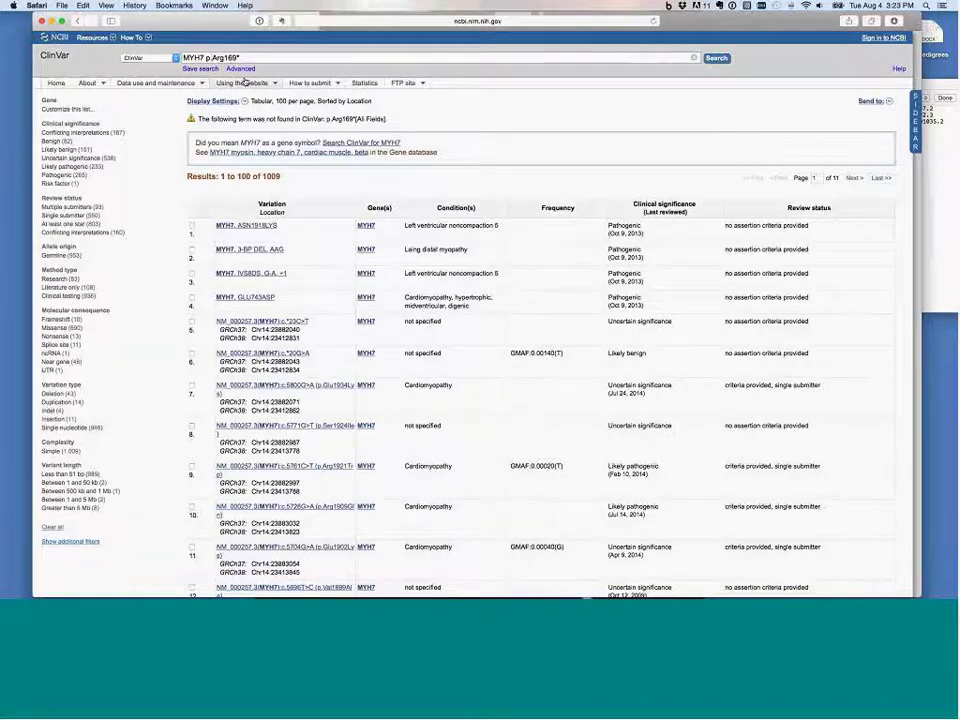
pyautogui.press('Return')
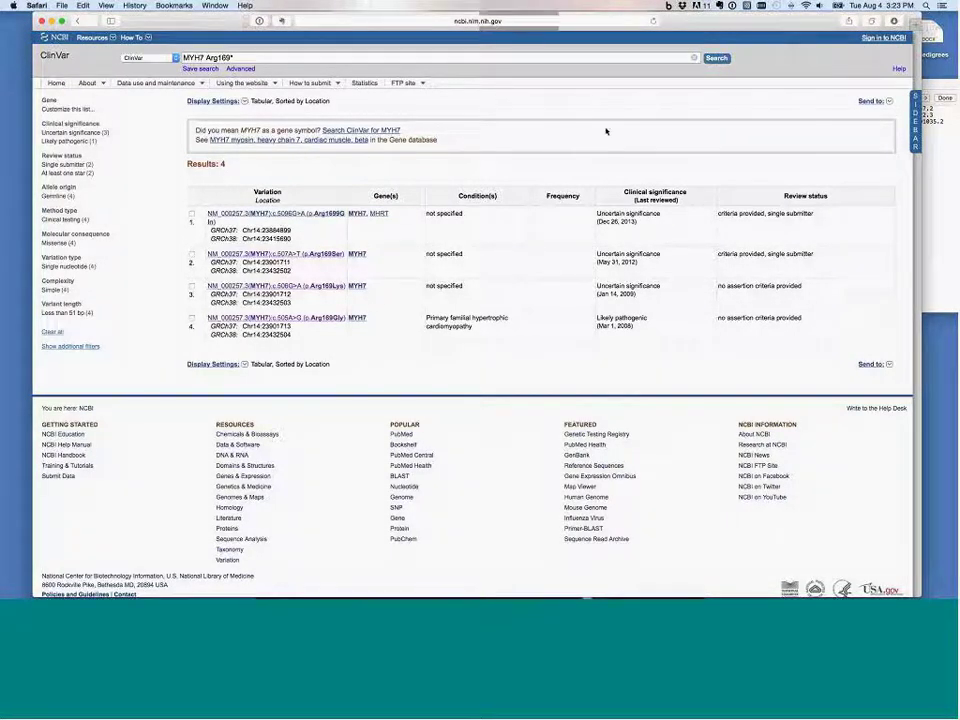
# Step: Replace the ClinVar query with the gene name BAG3 and run the search
pyautogui.click(945, 162)
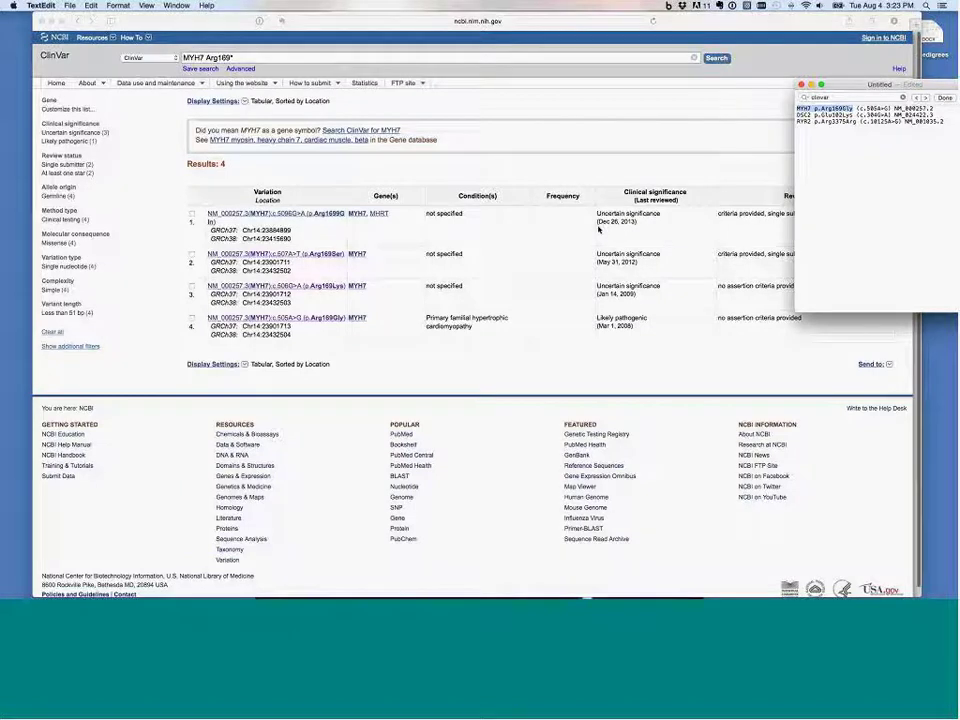
pyautogui.click(615, 156)
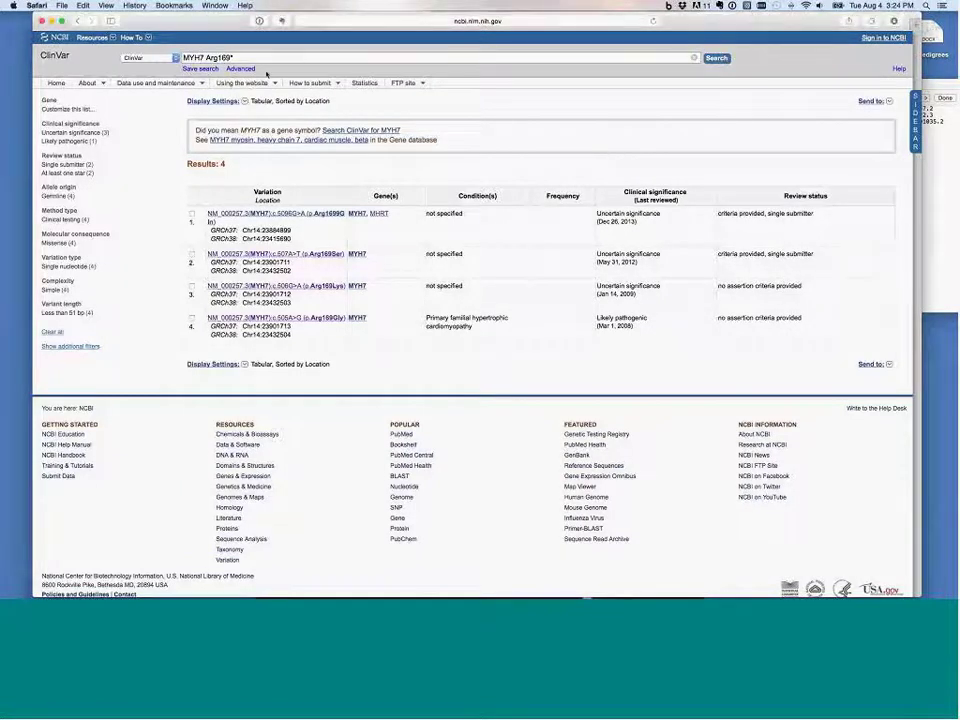
pyautogui.press('super+a')
pyautogui.write('BAG')
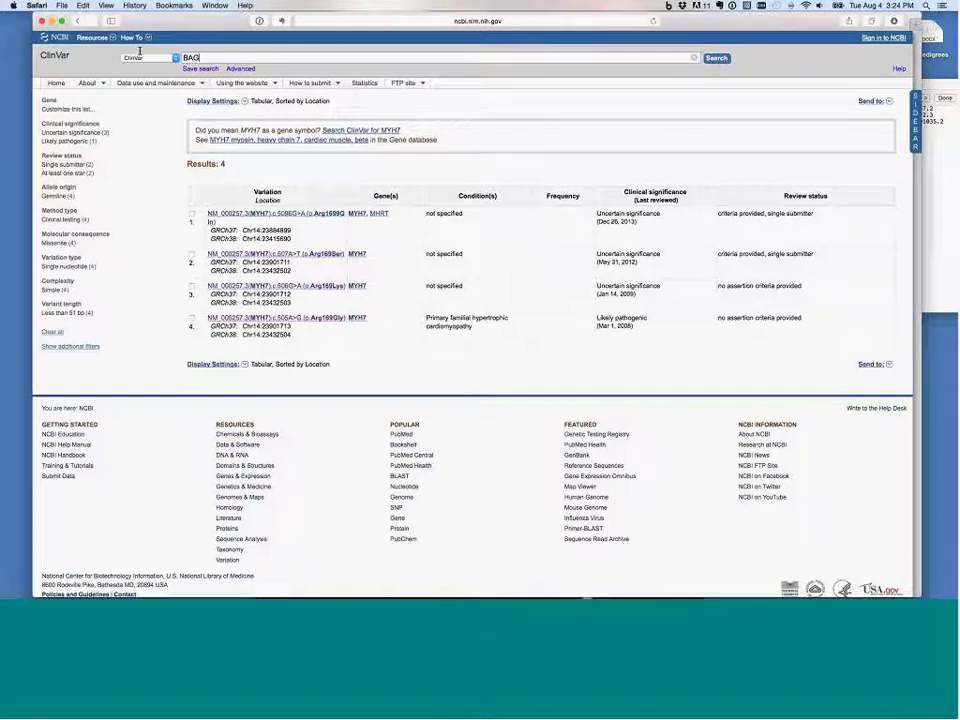
pyautogui.write('3')
pyautogui.press('Return')
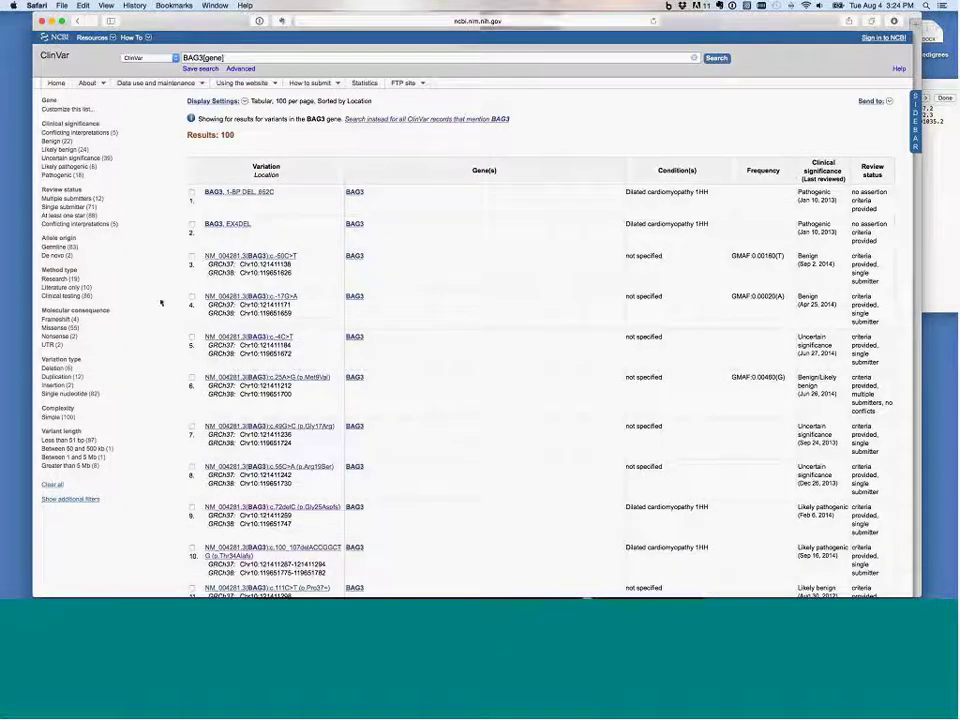
# Step: Look through the BAG3 variant list and the available filter categories, including review status, method type and molecular consequence
pyautogui.scroll(-2, 165, 311)
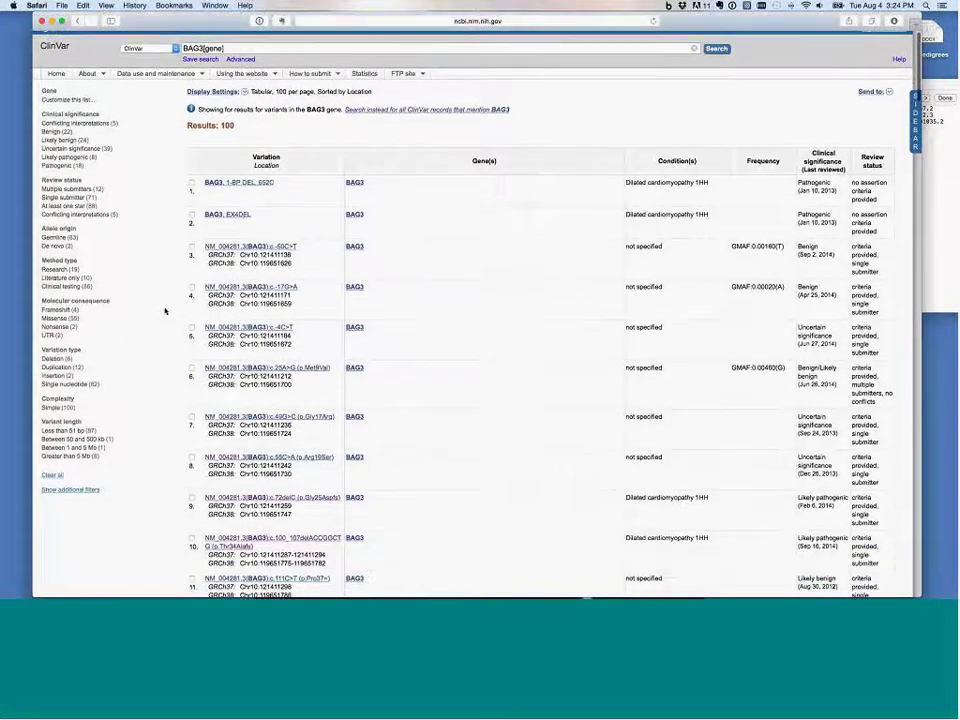
pyautogui.scroll(2, 165, 311)
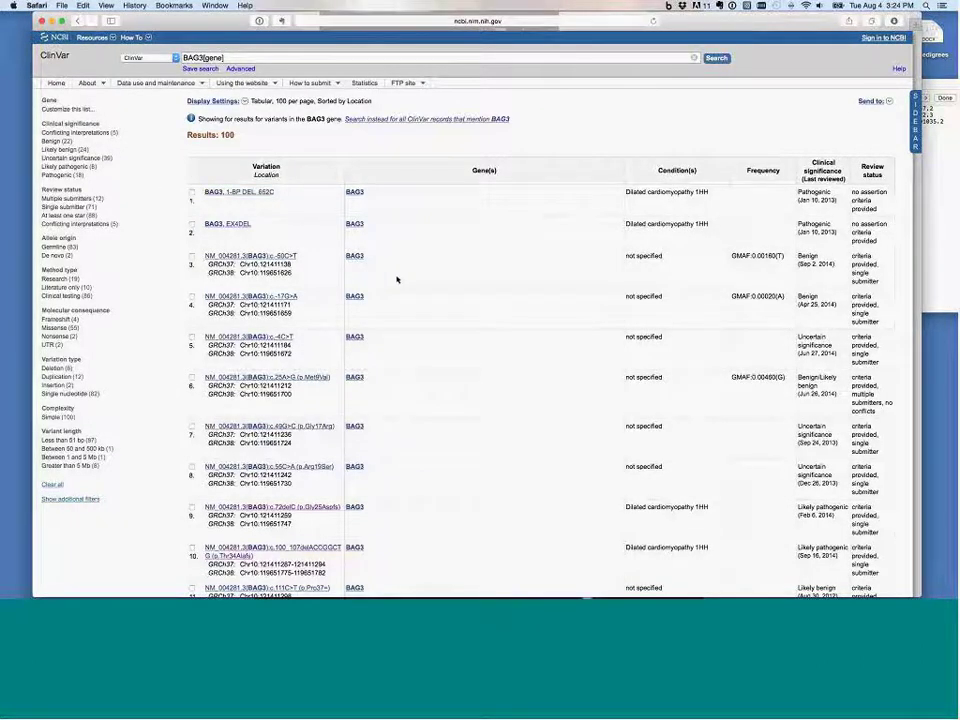
pyautogui.scroll(-3, 396, 279)
pyautogui.scroll(3, 396, 279)
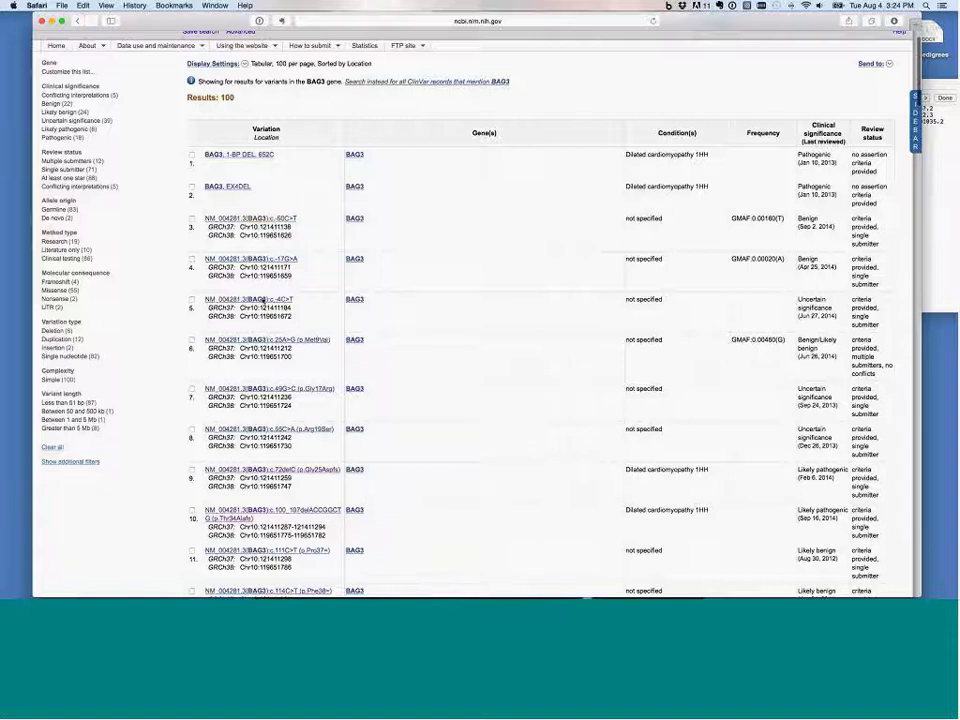
pyautogui.scroll(-1, 262, 297)
pyautogui.scroll(-8, 262, 297)
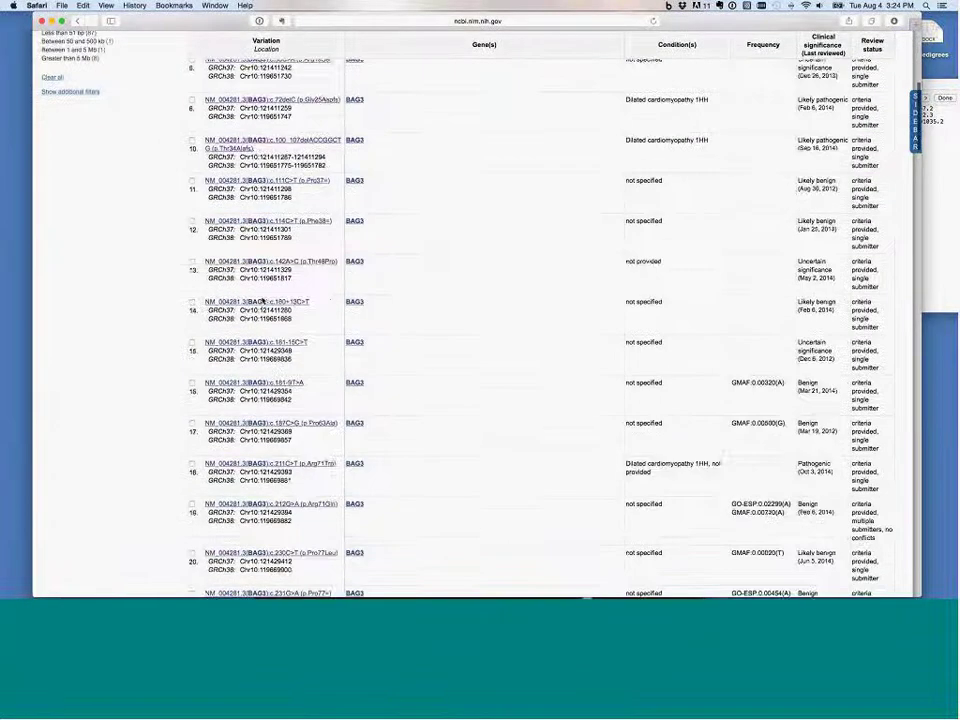
pyautogui.scroll(-5, 353, 356)
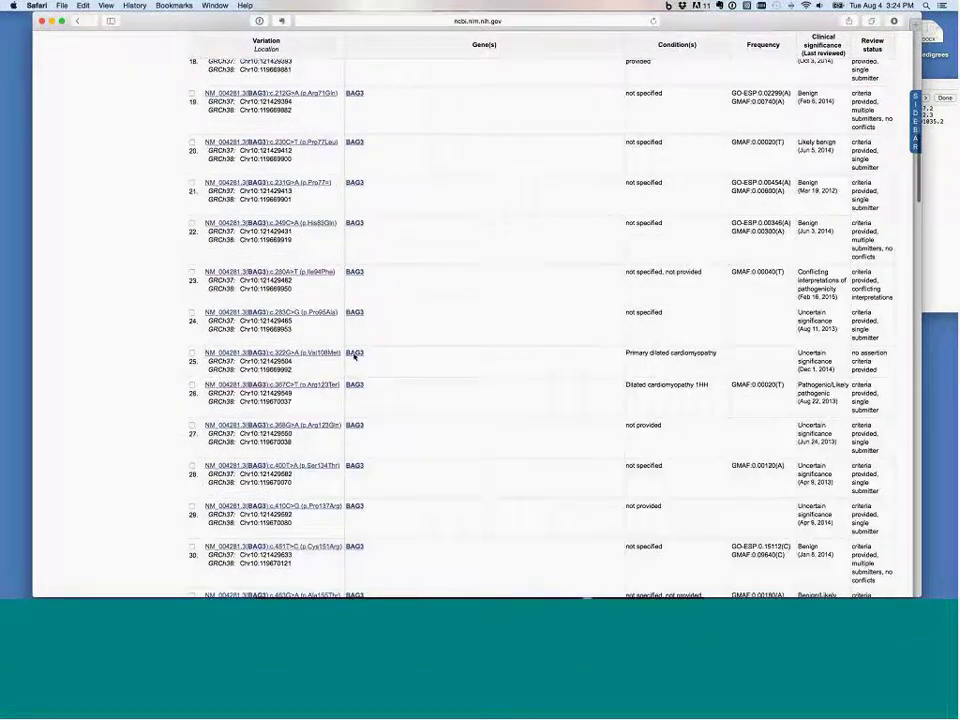
pyautogui.scroll(20, 353, 356)
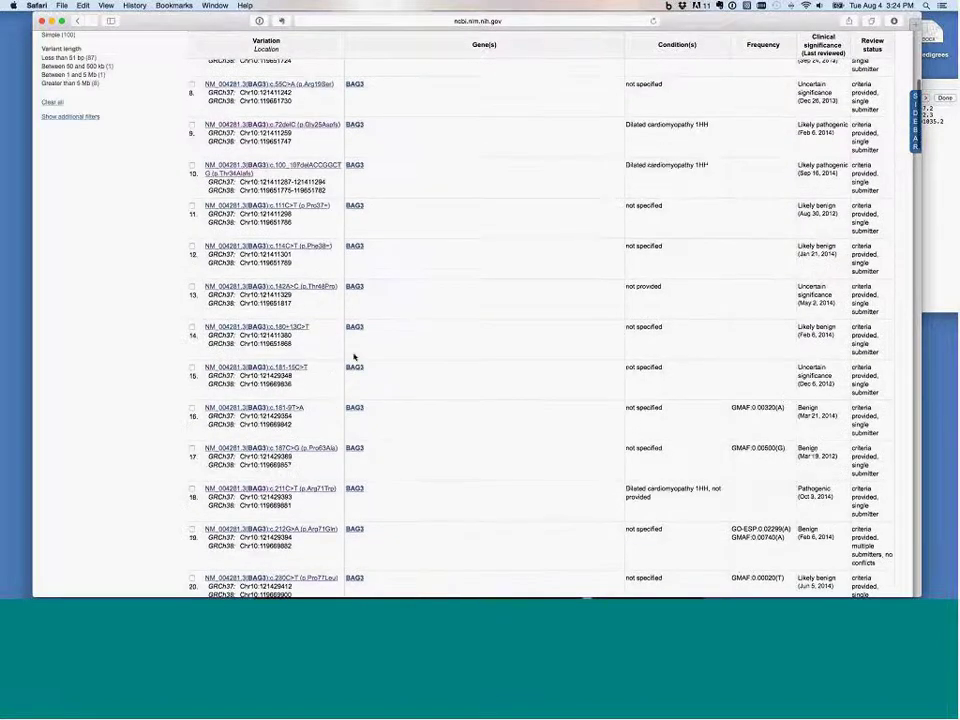
pyautogui.scroll(2, 544, 291)
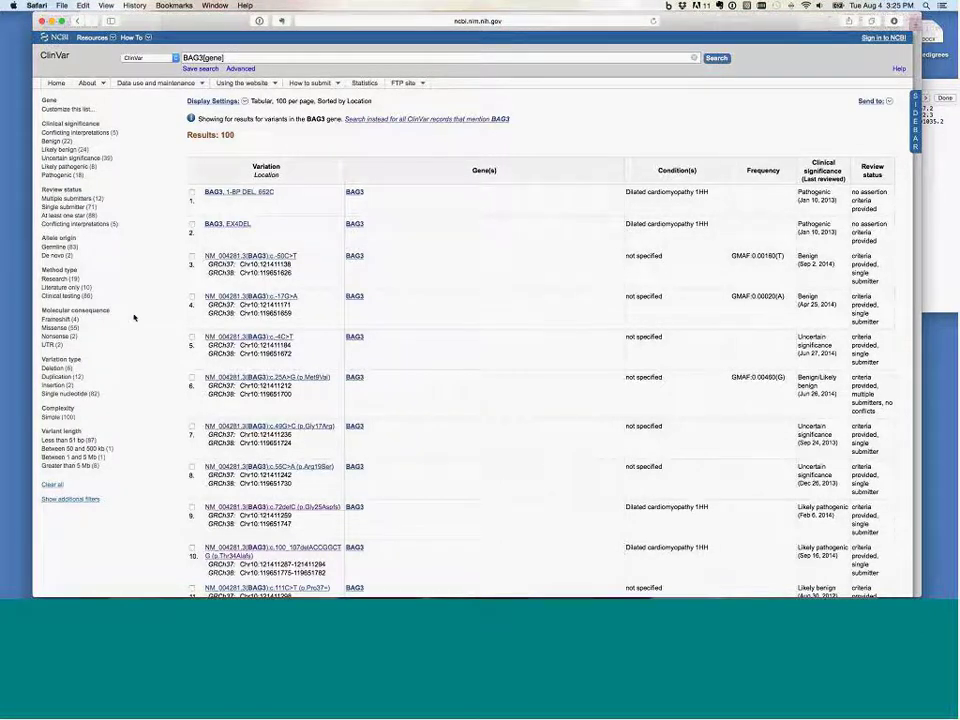
pyautogui.scroll(-1, 133, 316)
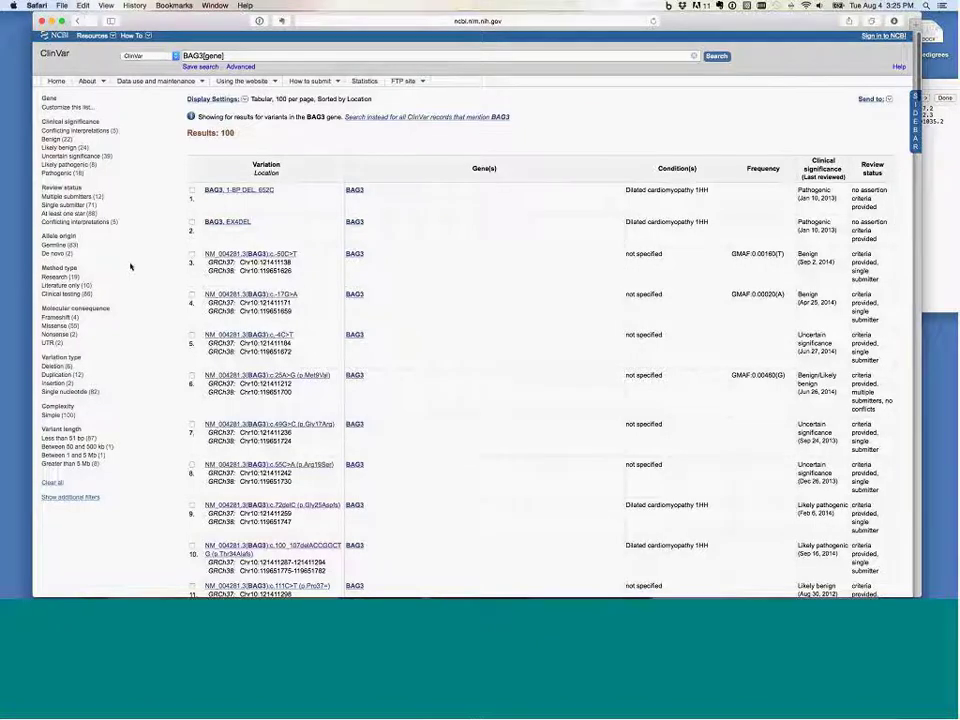
pyautogui.scroll(-1, 122, 223)
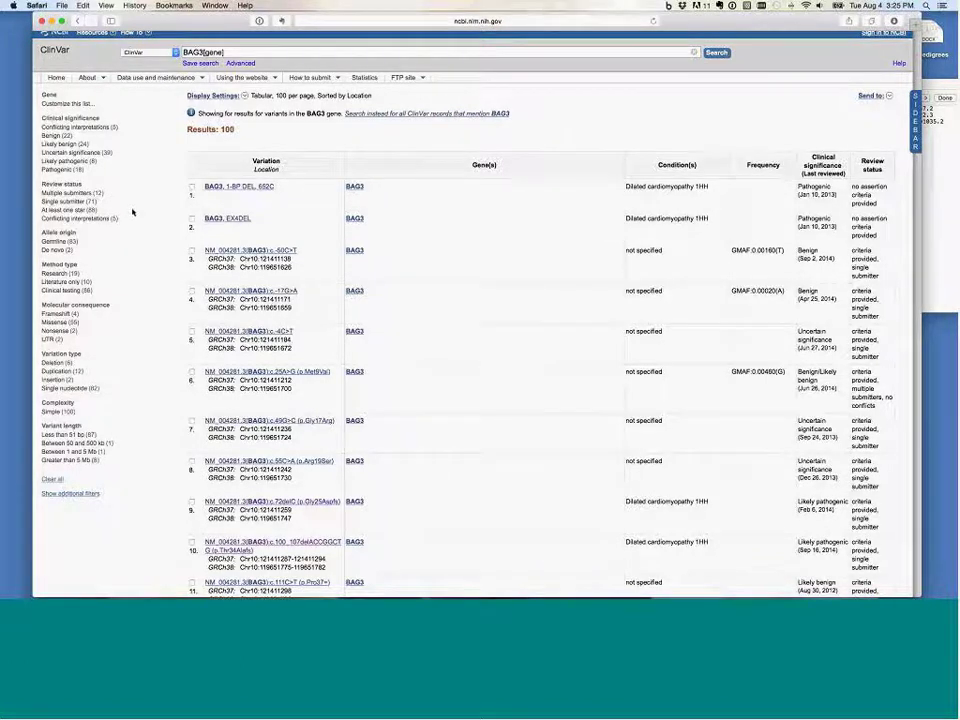
pyautogui.scroll(1, 144, 257)
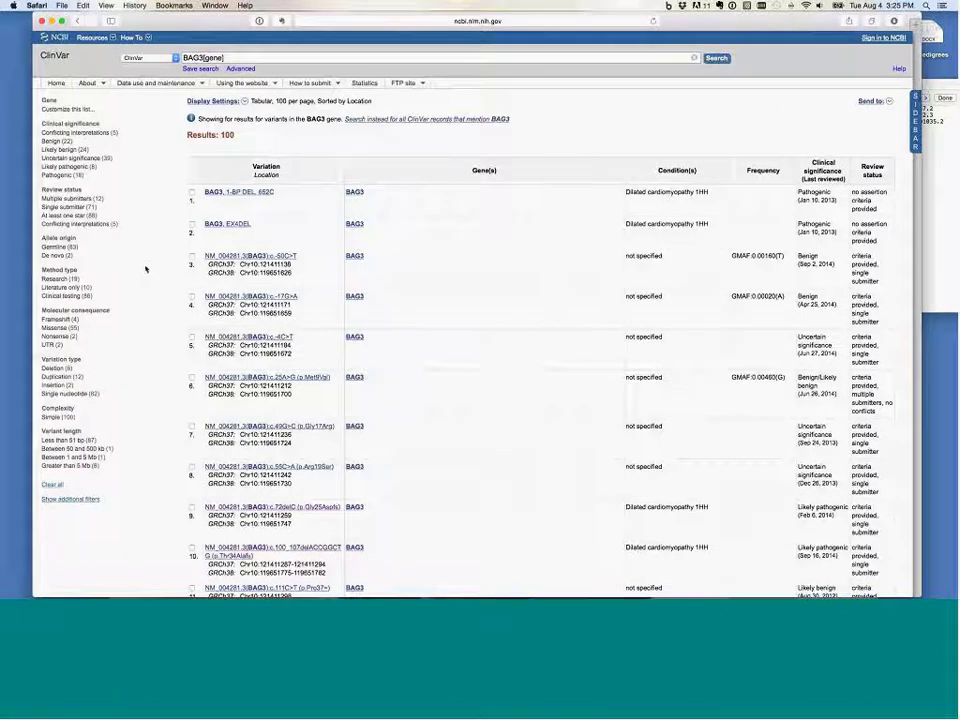
# Step: Filter the BAG3 results by the Nonsense molecular consequence, and replace that filter with Frameshift
pyautogui.click(53, 338)
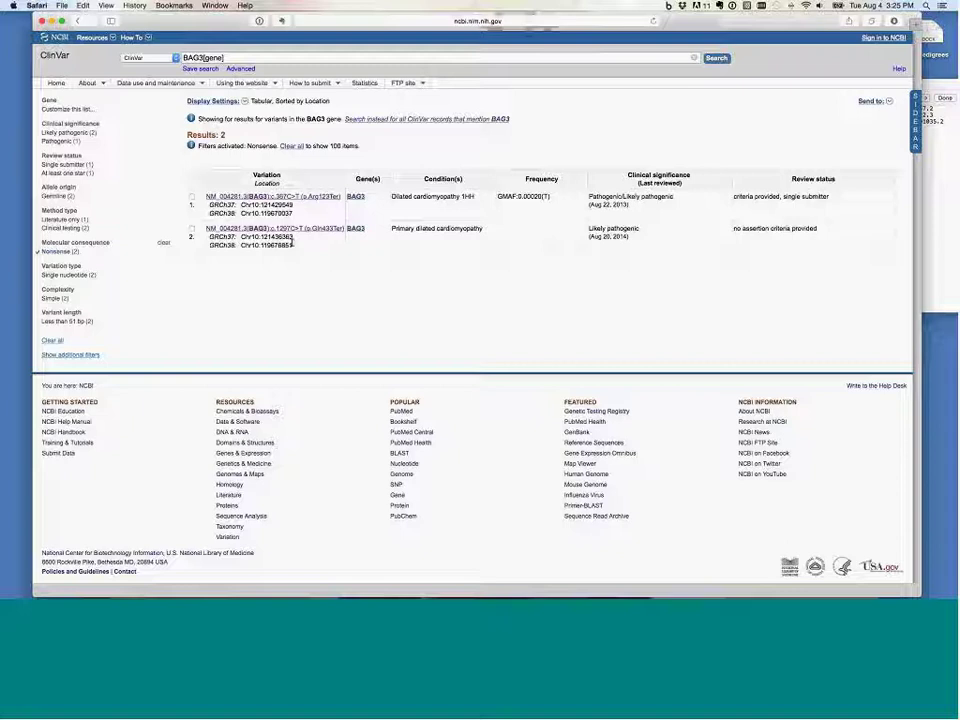
pyautogui.click(164, 243)
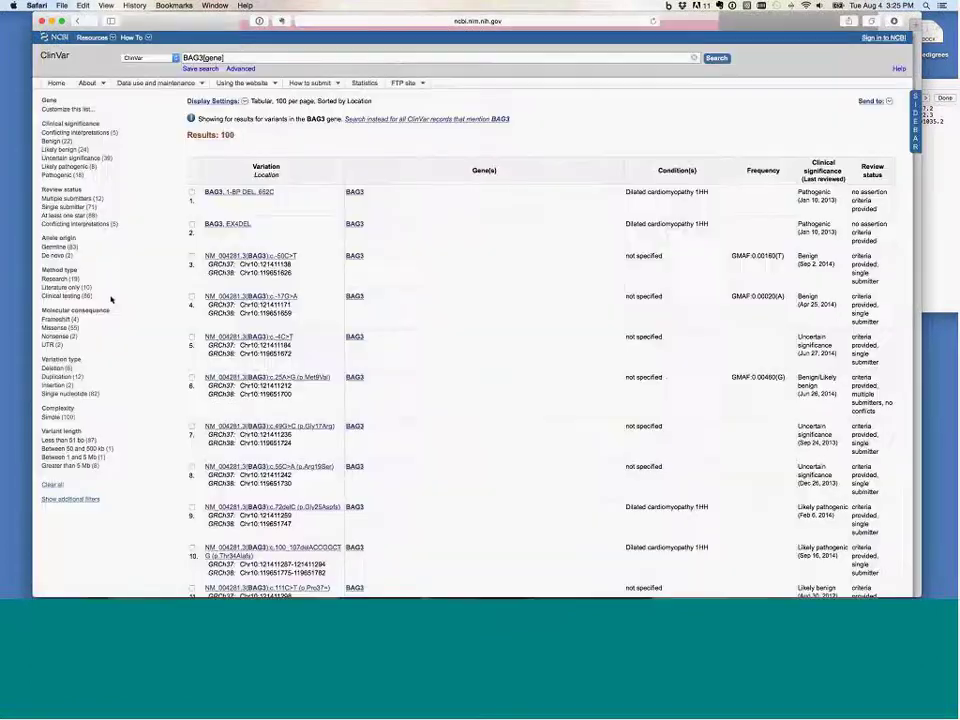
pyautogui.click(61, 323)
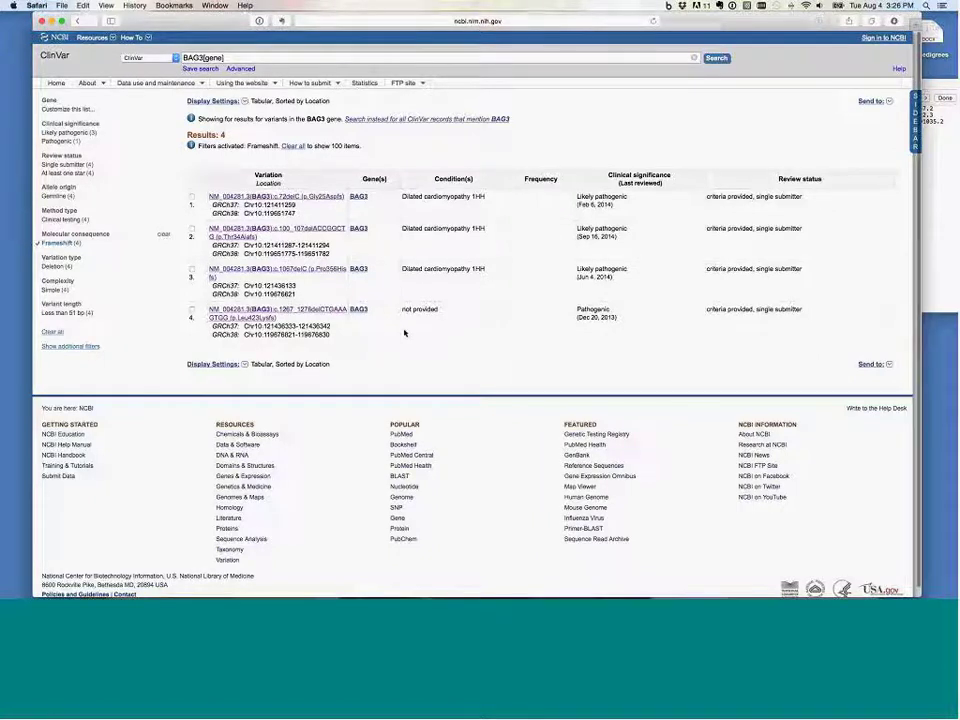
pyautogui.scroll(-1, 404, 332)
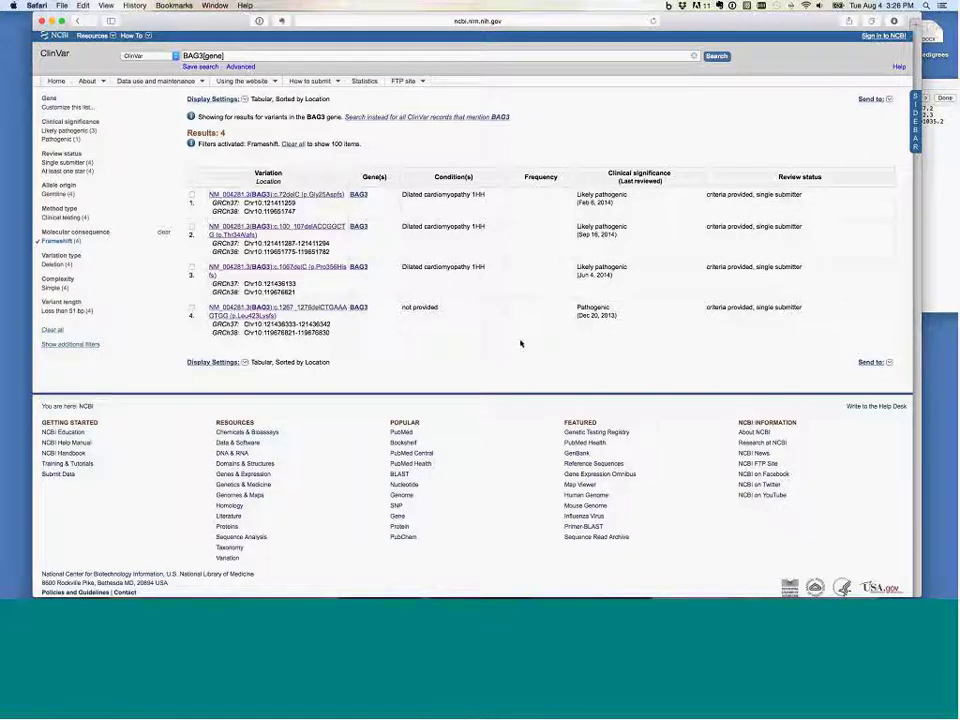
pyautogui.scroll(1, 543, 350)
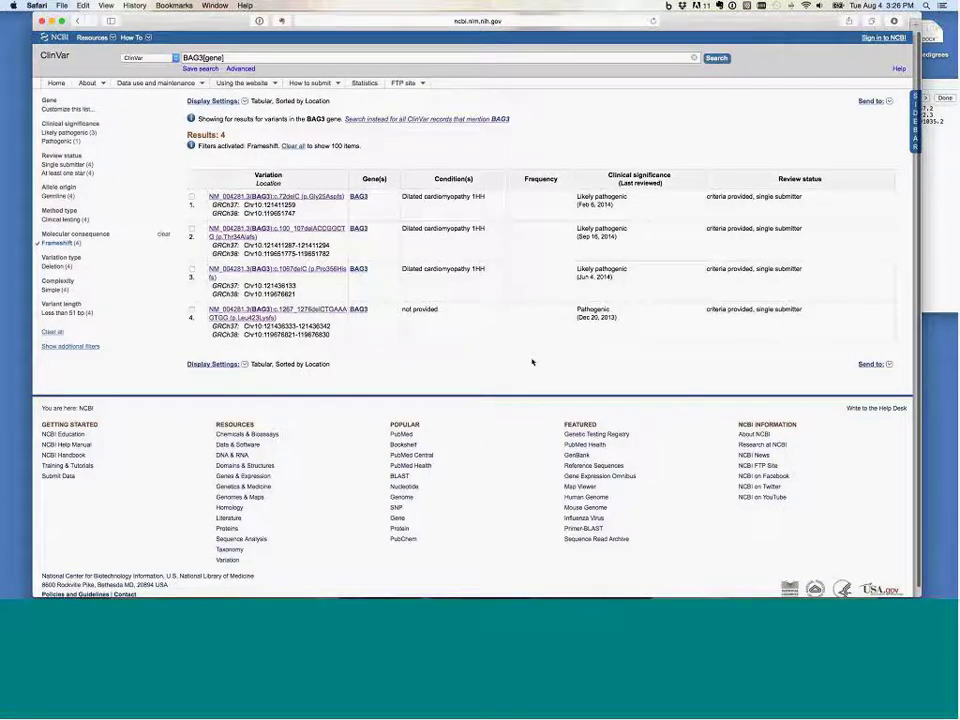